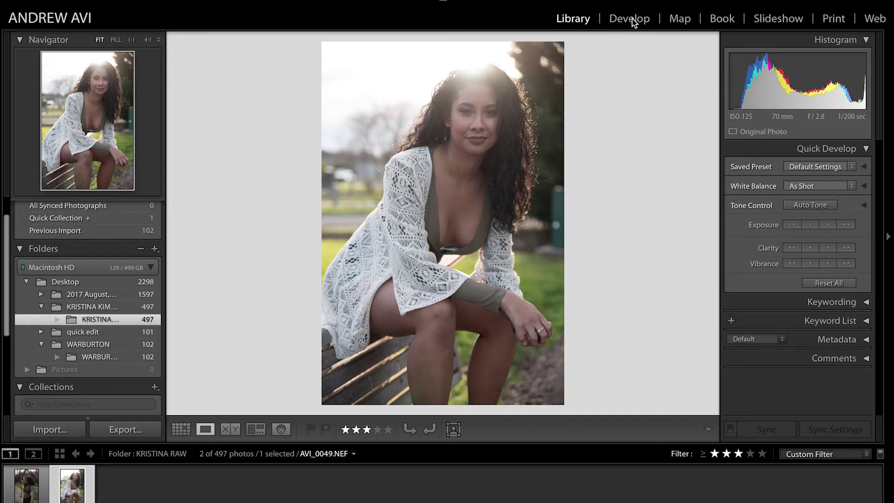
Select the bench portrait AVI_0049.NEF in the filmstrip after glancing at the first photo
left_click(33, 489)
left_click(72, 489)
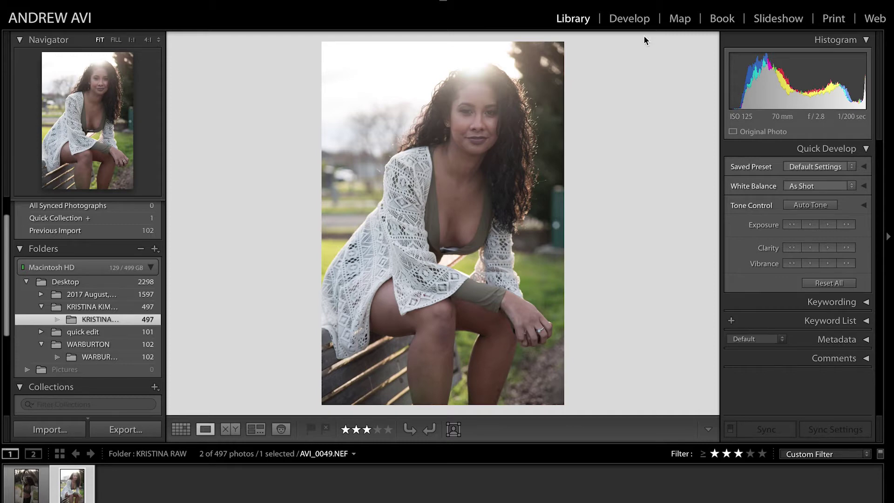
Enter Develop, look over the Basic panel, then load the arms-raised portrait AVI_0018.NEF
left_click(628, 20)
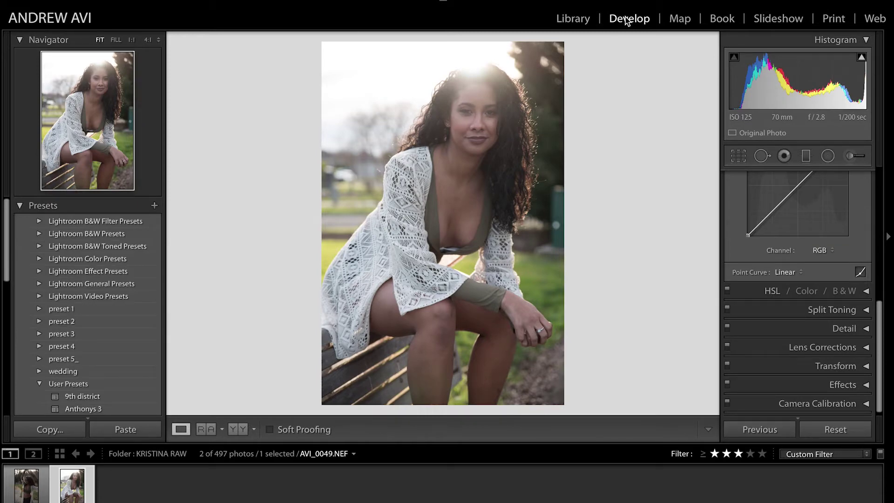
scroll(861, 277, "up", 10)
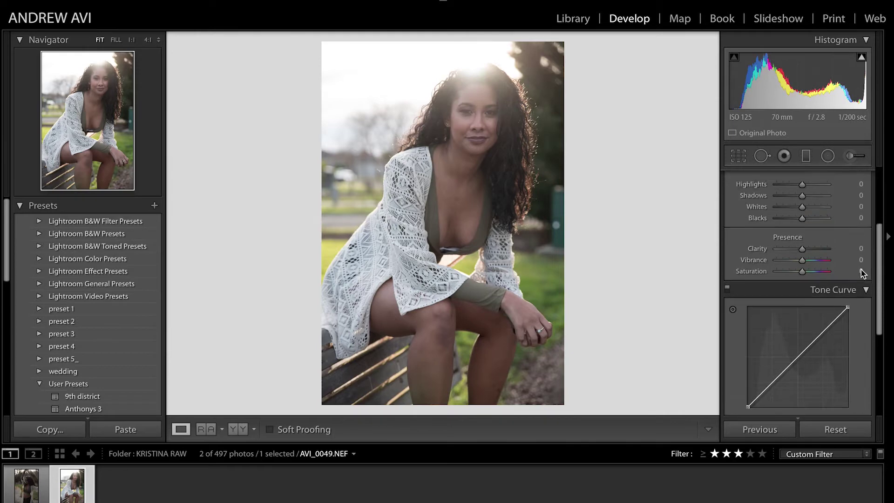
scroll(861, 269, "up", 1)
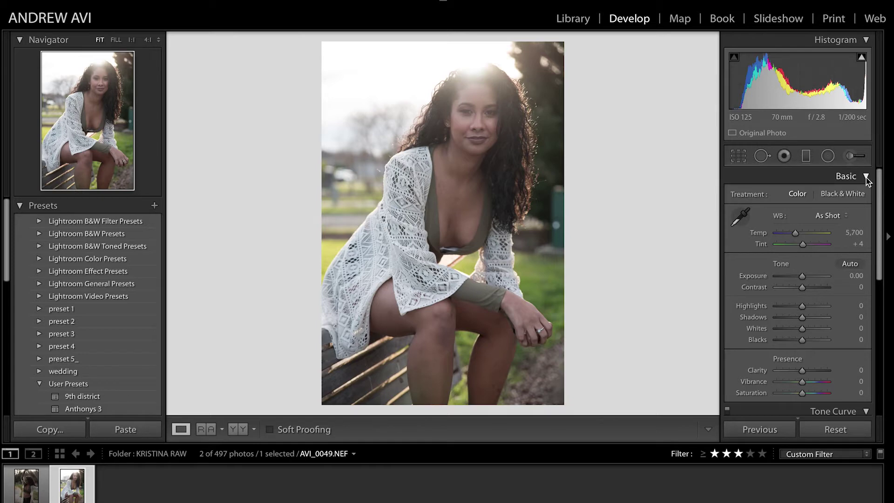
scroll(866, 178, "down", 4)
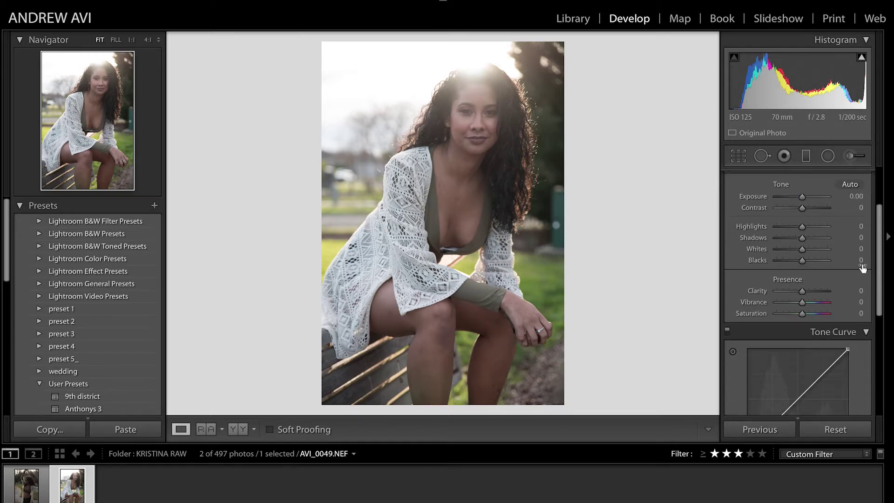
scroll(861, 331, "down", 1)
scroll(862, 331, "down", 3)
scroll(862, 329, "up", 7)
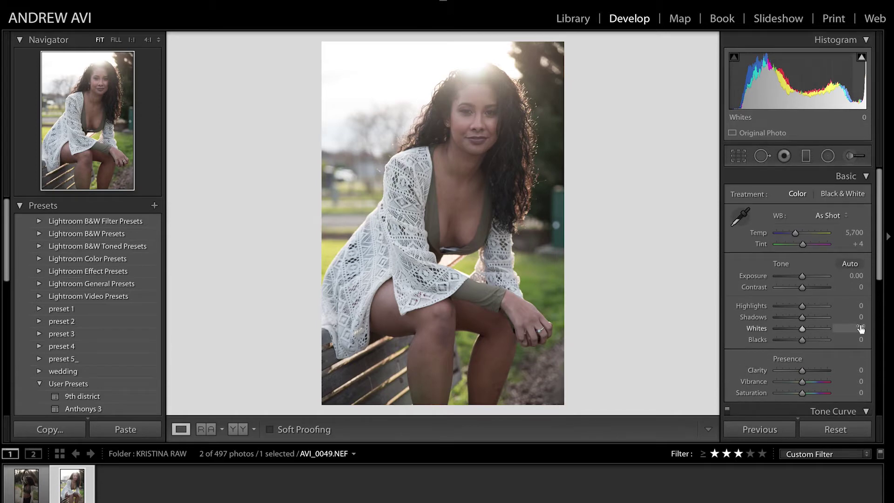
scroll(860, 329, "down", 1)
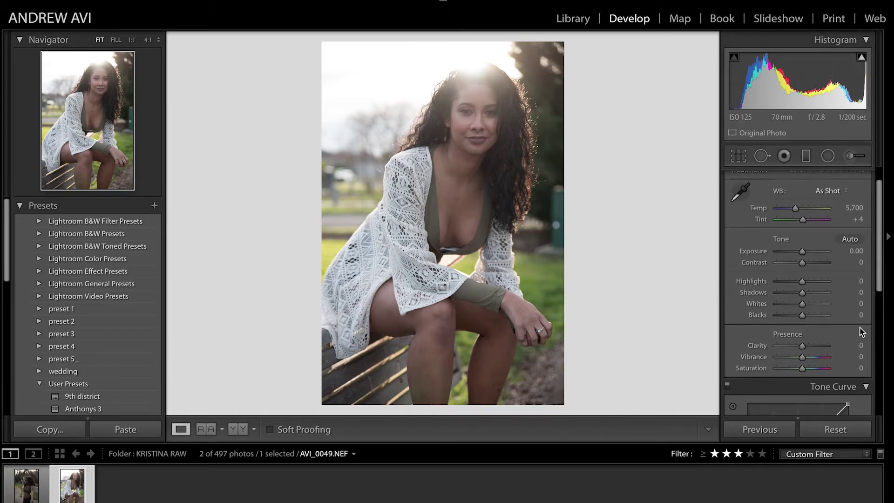
left_click(27, 485)
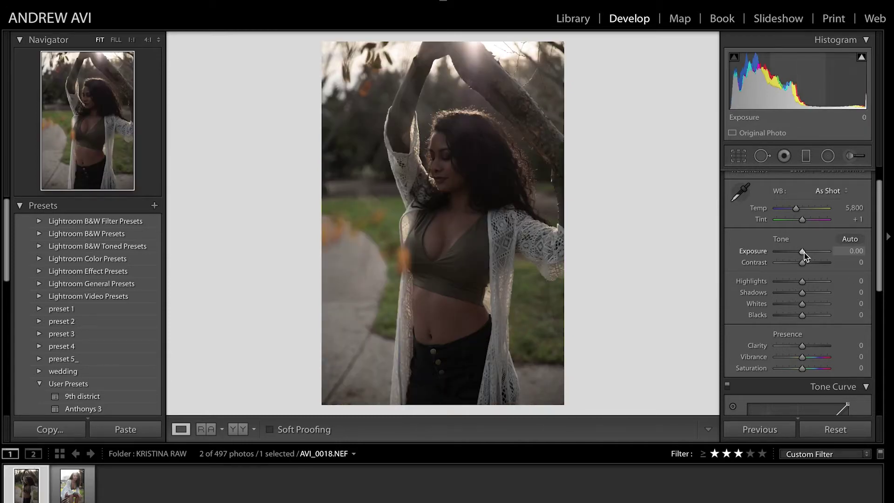
Set Exposure +0.90, Highlights -87, Blacks +22, Clarity +55 and Temp 6,229, with added contrast
left_click_drag(804, 252, 808, 252)
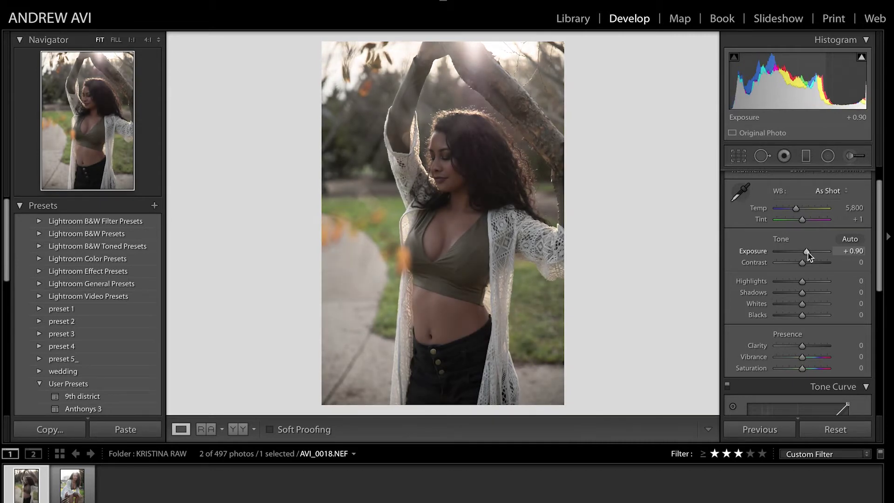
left_click_drag(801, 263, 805, 293)
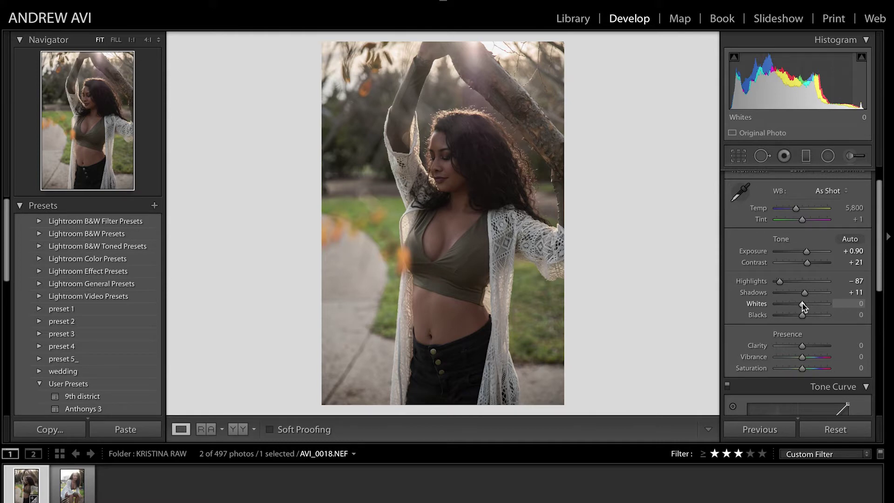
mouse_move(803, 303)
left_mouse_down()
mouse_move(794, 303)
mouse_move(807, 316)
left_mouse_up()
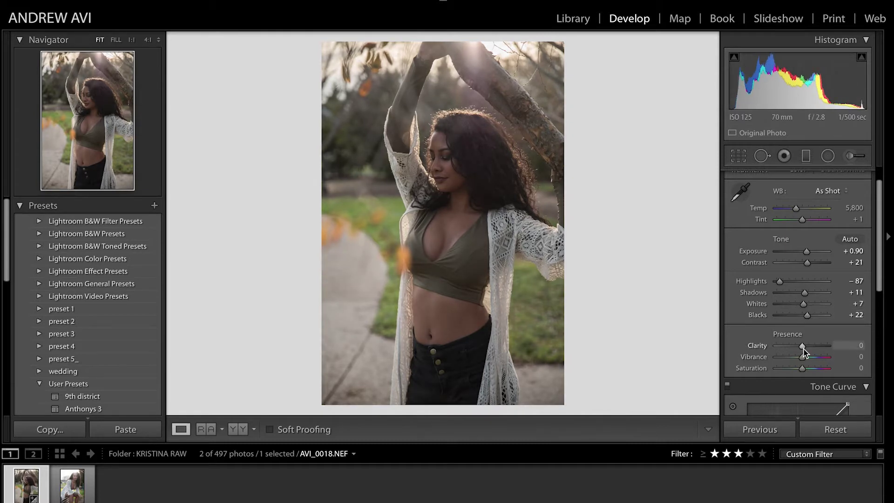
left_click_drag(802, 346, 818, 348)
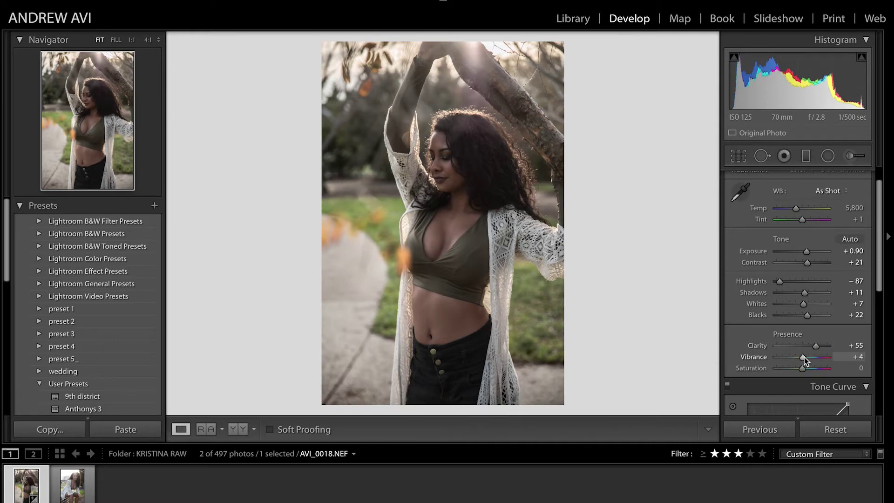
left_click_drag(803, 357, 804, 358)
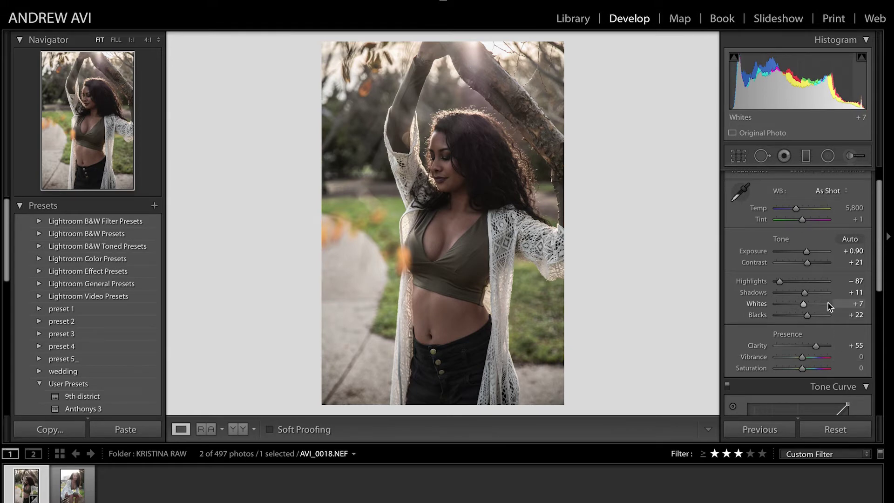
left_click_drag(796, 212, 798, 212)
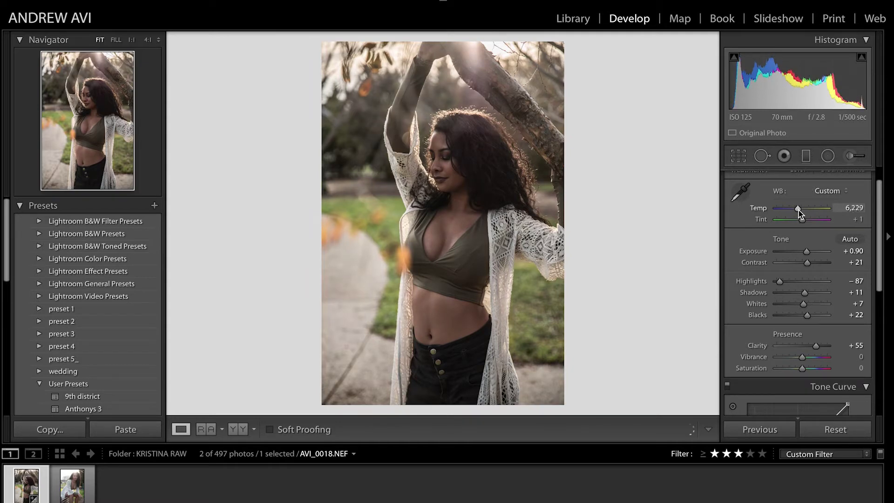
scroll(799, 301, "down", 3)
scroll(798, 302, "down", 5)
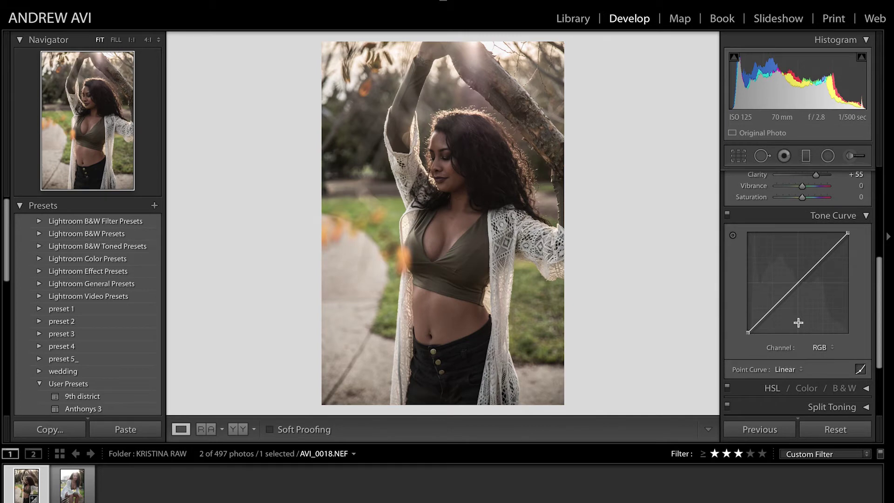
scroll(845, 247, "down", 1)
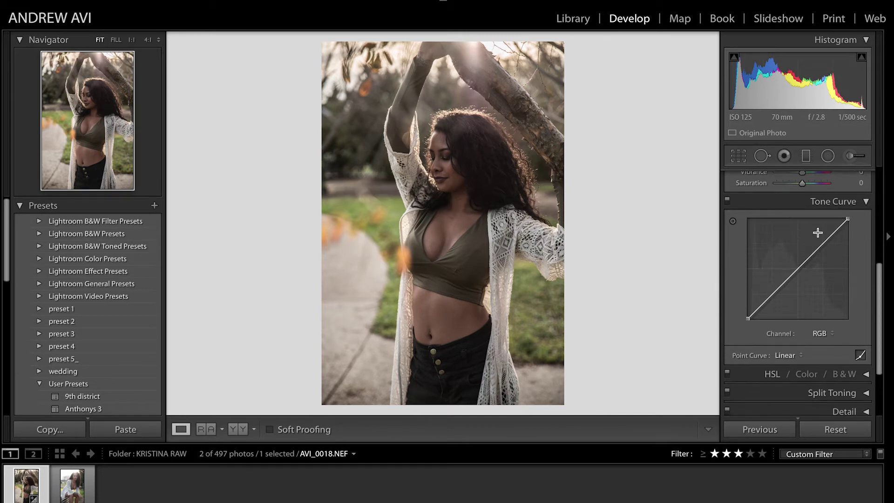
left_click(819, 333)
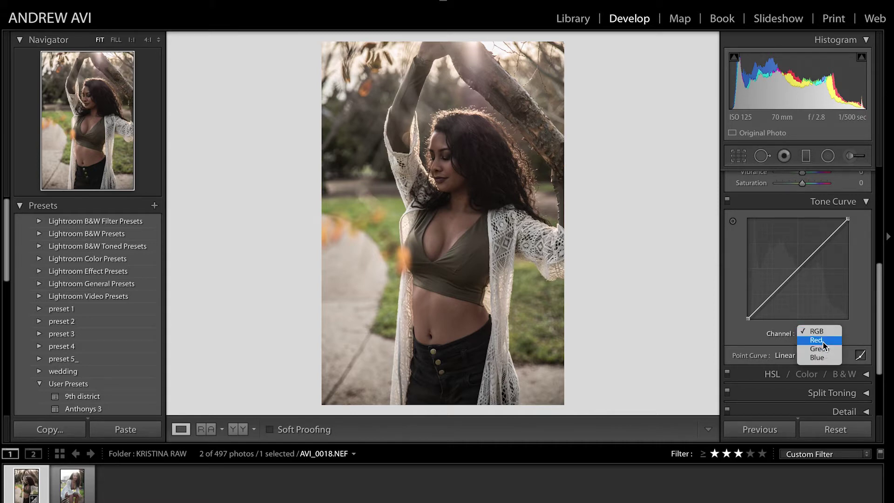
left_click(823, 345)
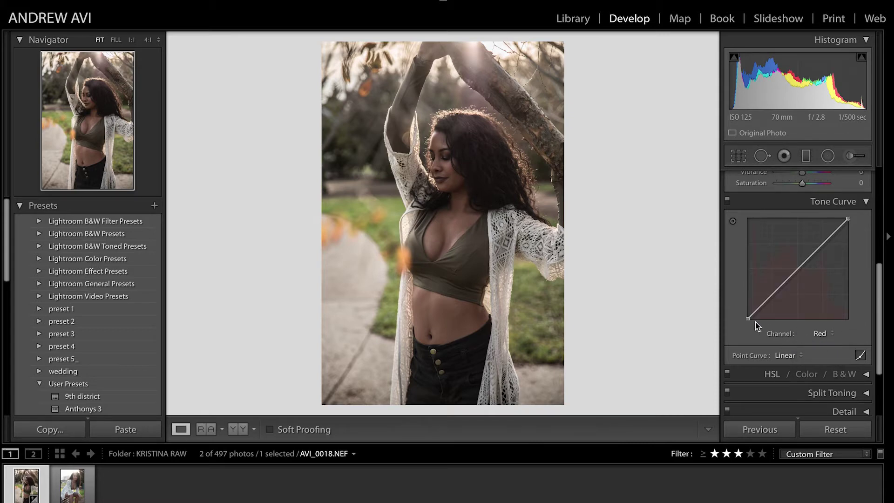
left_click_drag(748, 320, 762, 302)
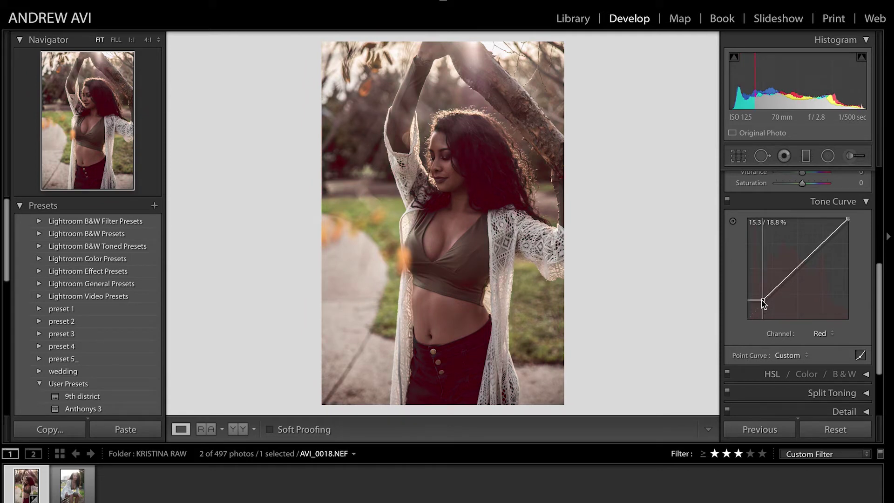
left_click_drag(763, 303, 764, 301)
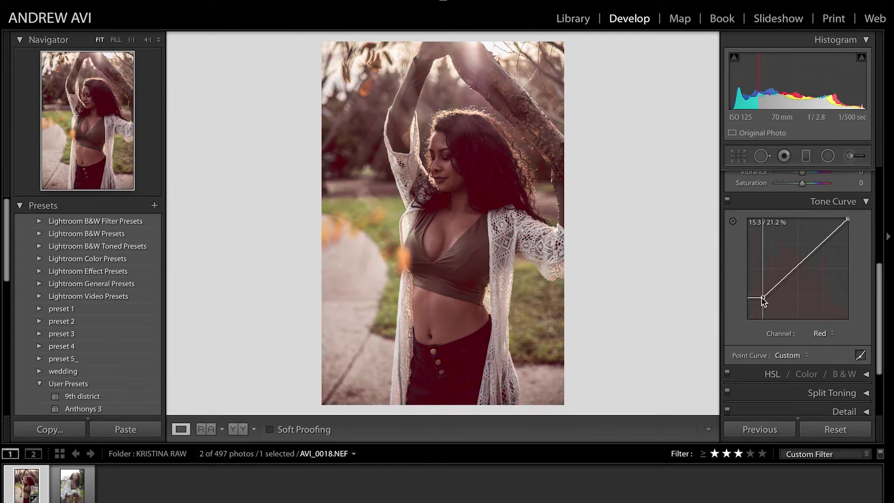
scroll(791, 259, "up", 6)
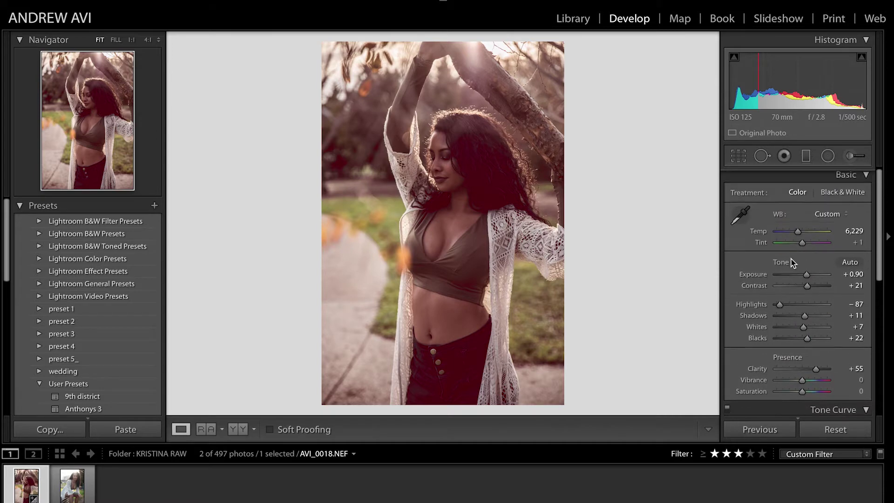
scroll(807, 349, "down", 2)
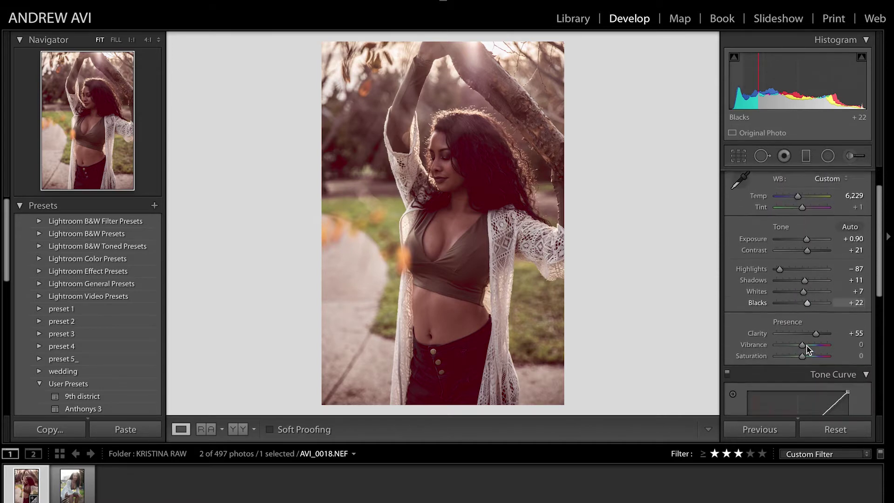
scroll(806, 350, "down", 8)
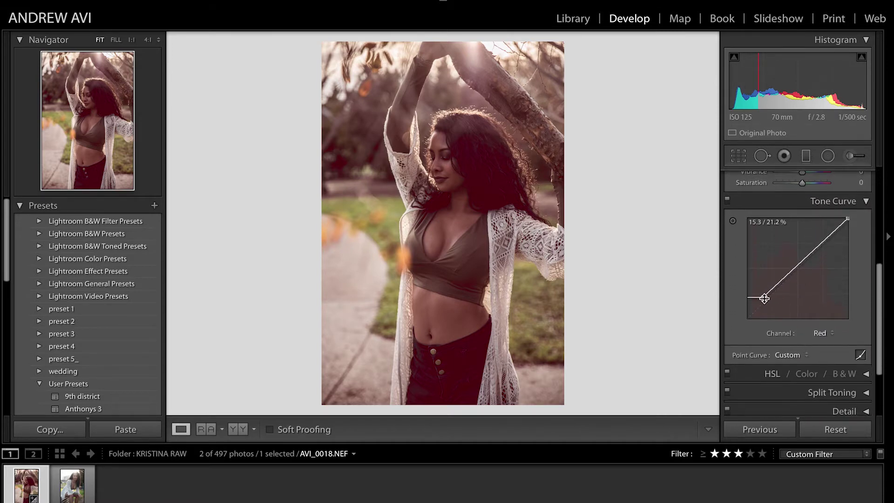
left_click_drag(764, 298, 759, 311)
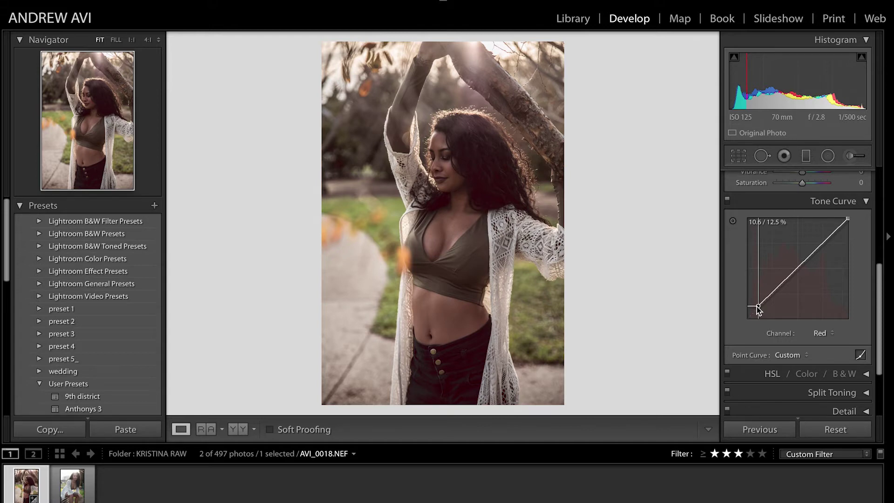
left_click_drag(757, 308, 757, 306)
left_click_drag(757, 307, 746, 319)
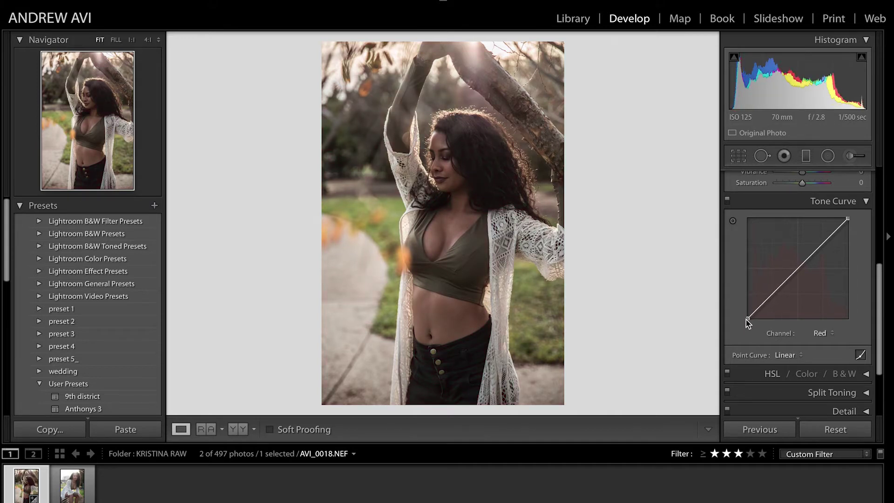
On the RGB curve, try the region sliders, then apply the Medium Contrast point curve
left_click(822, 323)
left_click(860, 357)
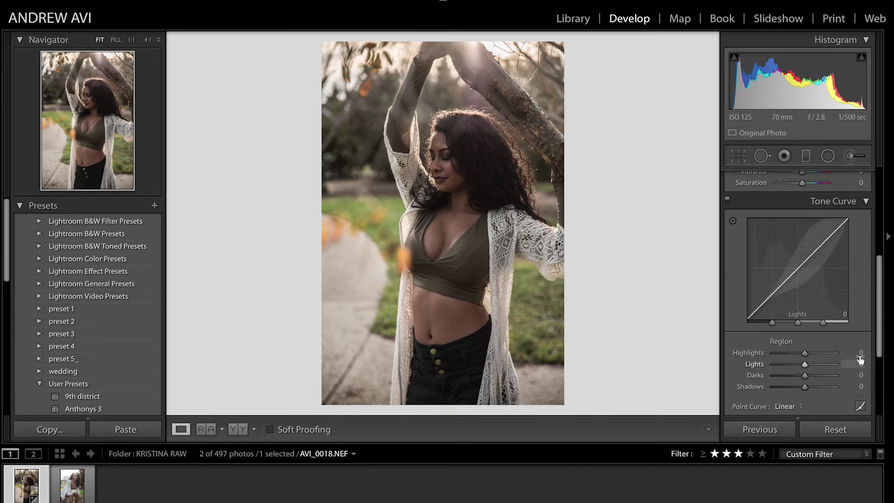
left_click(859, 407)
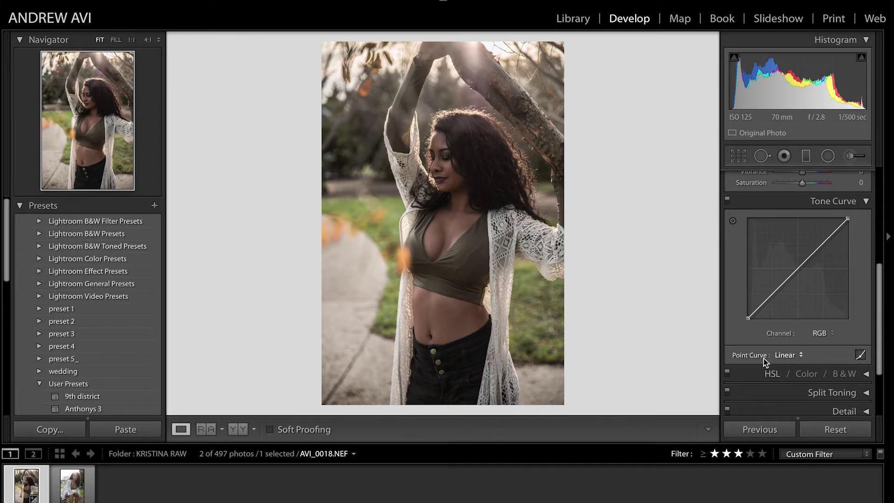
left_click(794, 355)
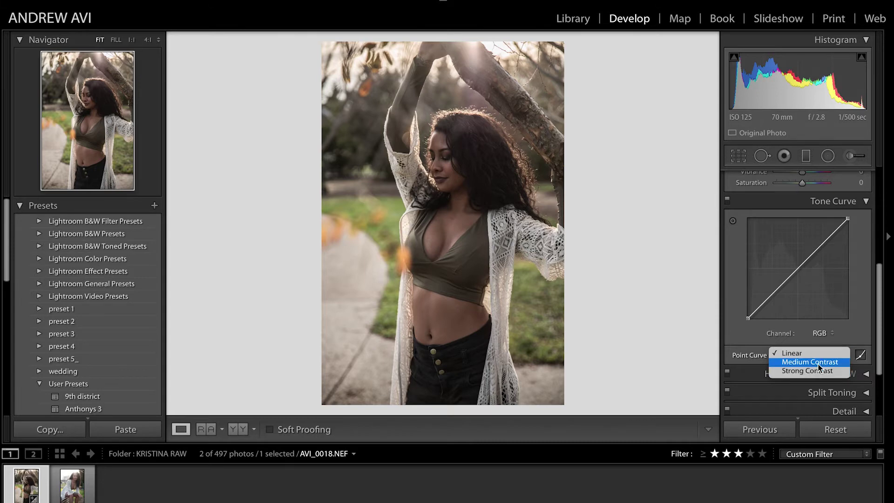
left_click(811, 361)
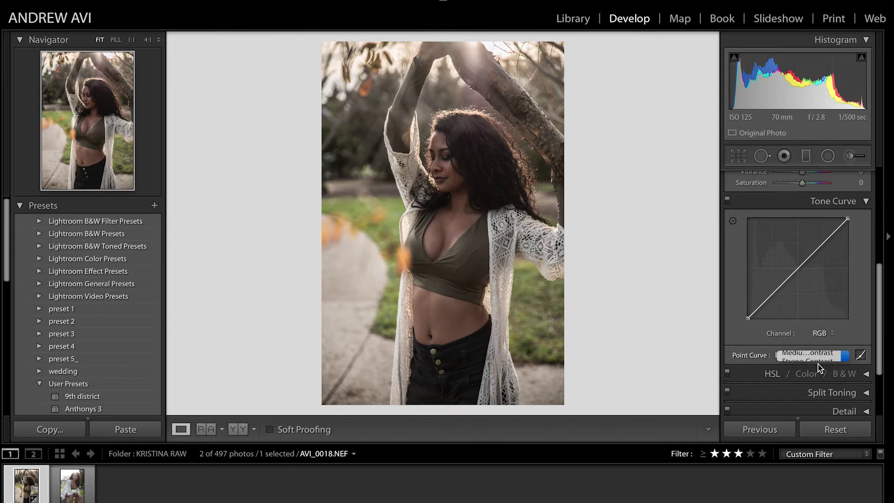
Nudge the midtone, upper-midtone and shadow points of the tone curve
left_click(798, 268)
left_click_drag(798, 269, 797, 268)
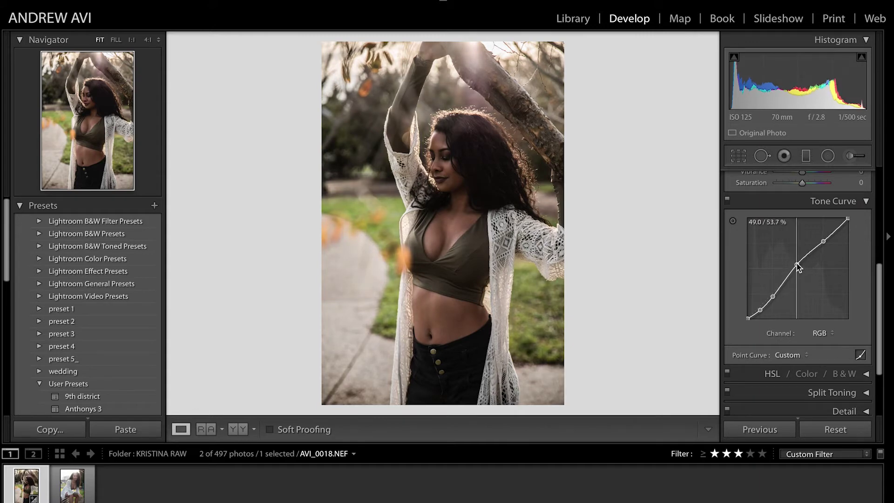
left_click_drag(823, 241, 822, 241)
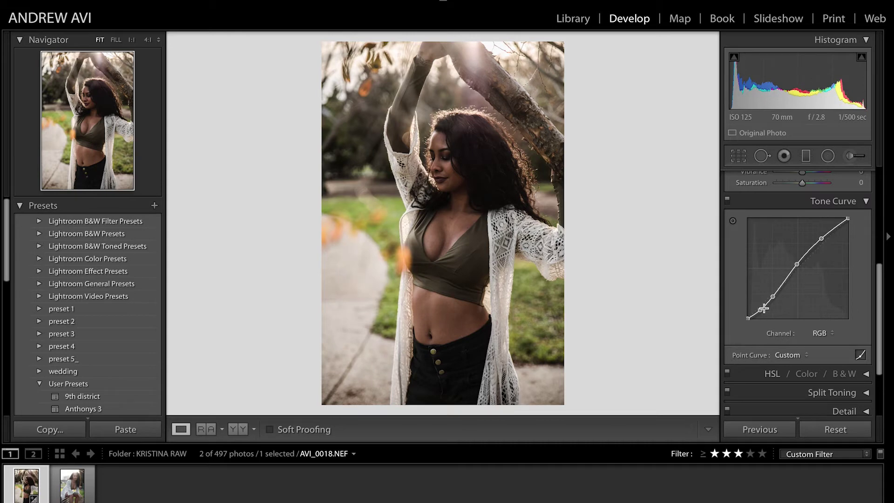
left_click_drag(764, 308, 773, 292)
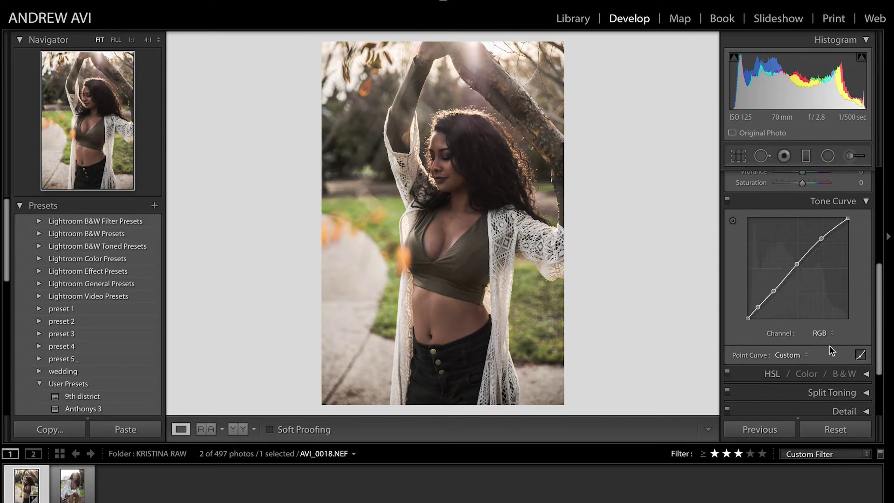
scroll(828, 345, "up", 1)
scroll(808, 344, "down", 2)
Try the Strong Contrast curve preset, then set the point curve back to Linear
left_click(804, 337)
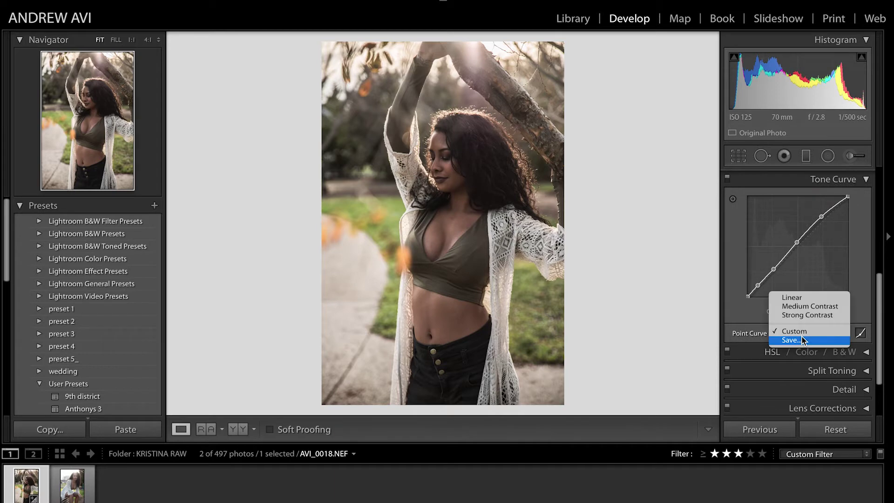
left_click(812, 314)
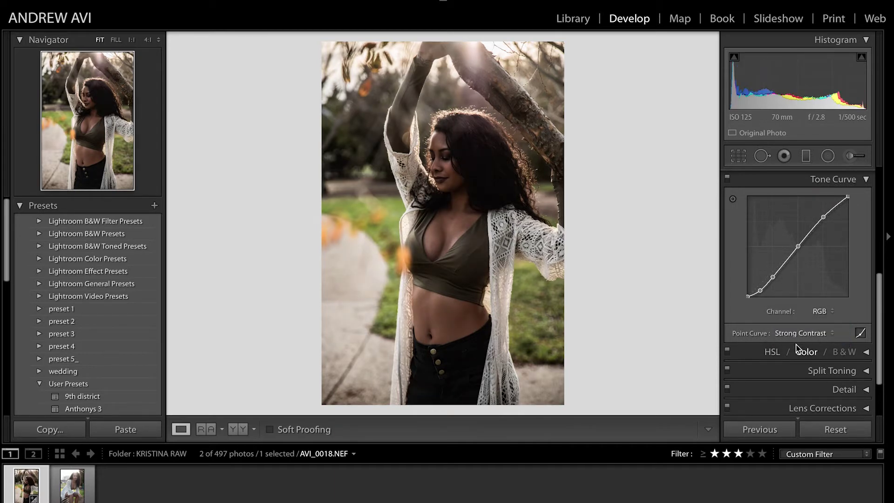
left_click(810, 338)
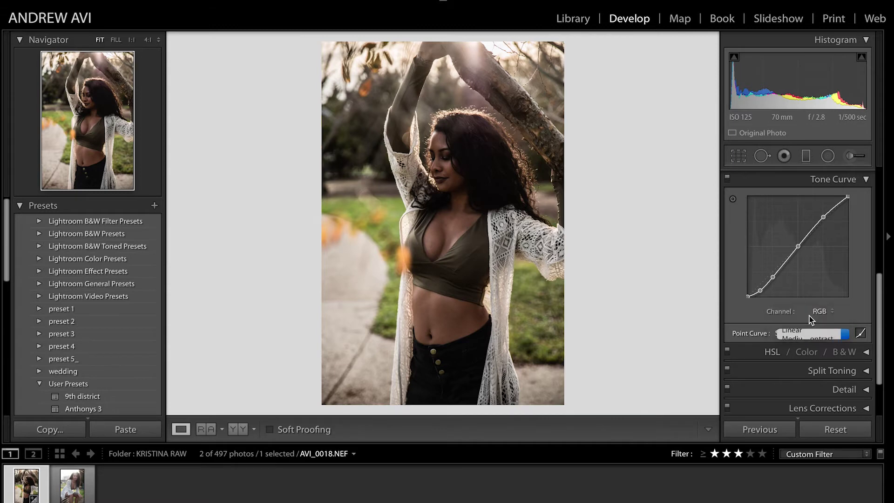
left_click(809, 316)
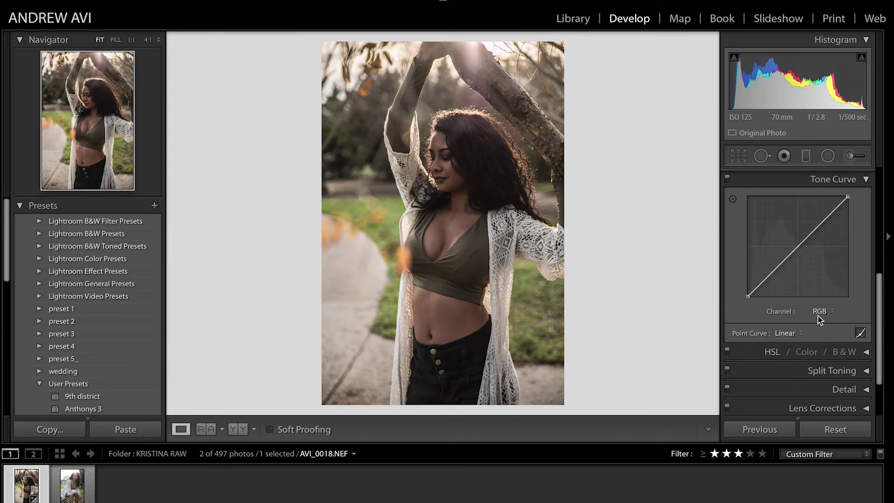
Raise the tone curve's black point to fade the shadows
scroll(791, 264, "up", 10)
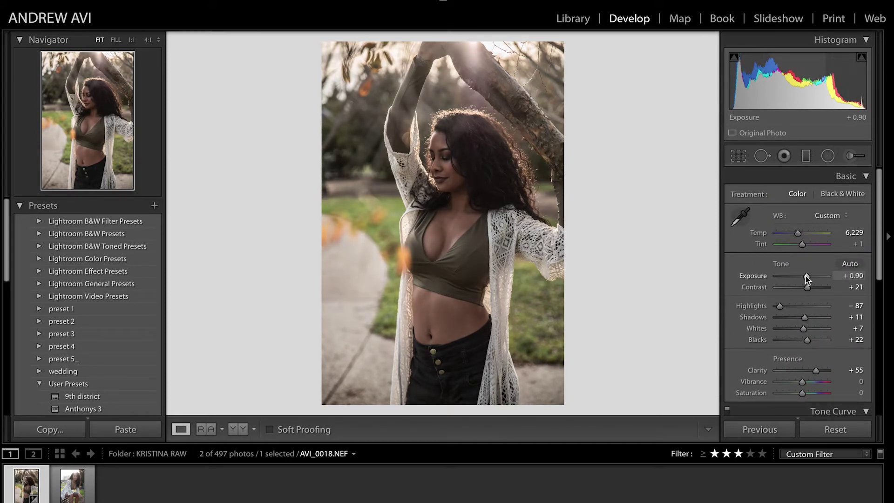
scroll(809, 299, "down", 8)
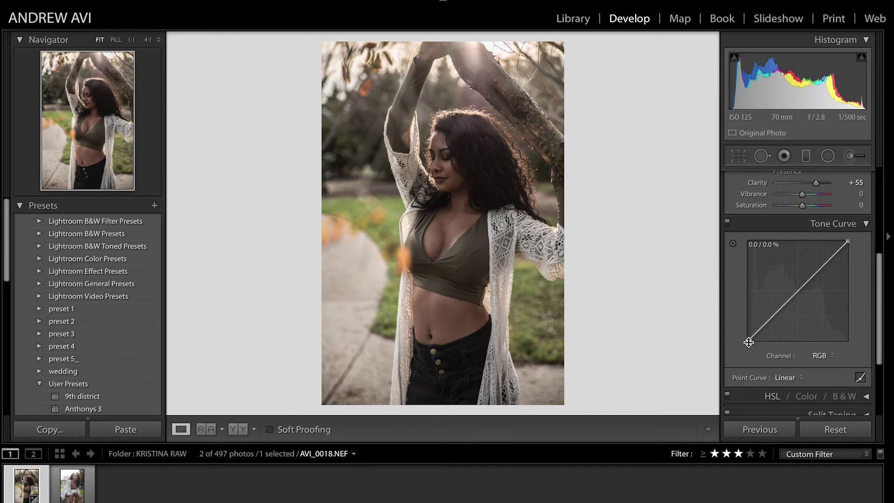
left_click_drag(748, 342, 758, 323)
scroll(758, 323, "up", 5)
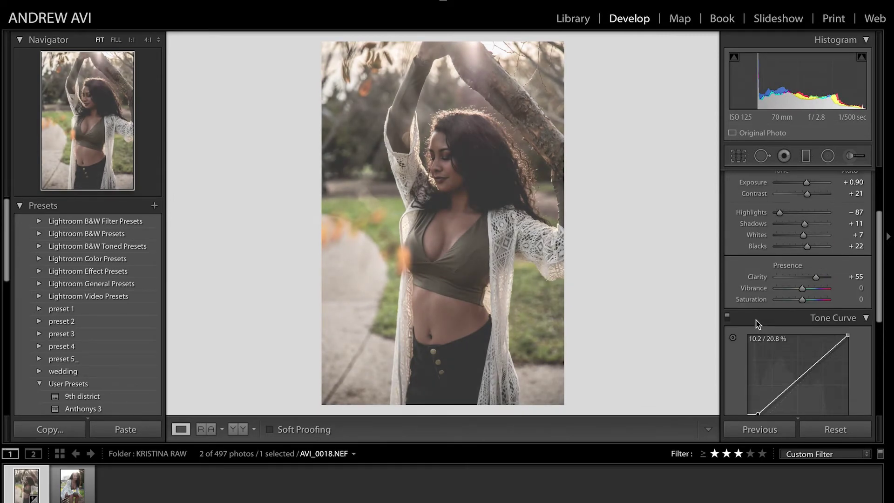
scroll(793, 292, "down", 6)
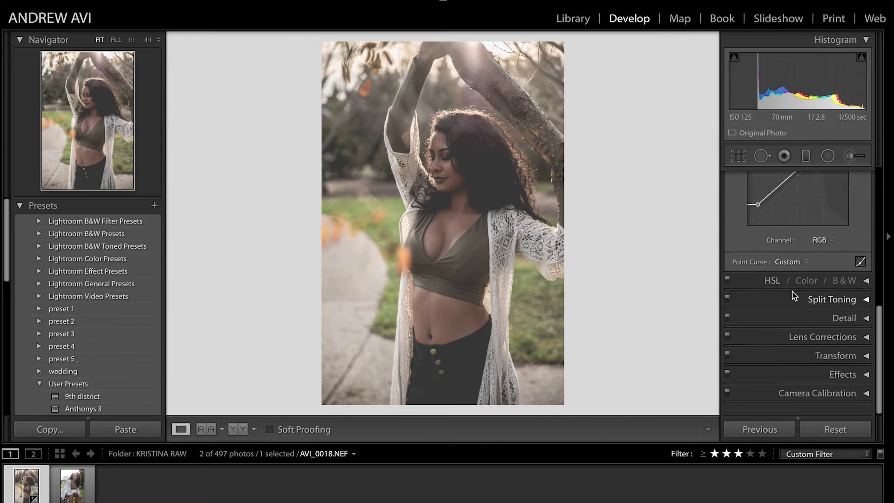
scroll(790, 293, "up", 2)
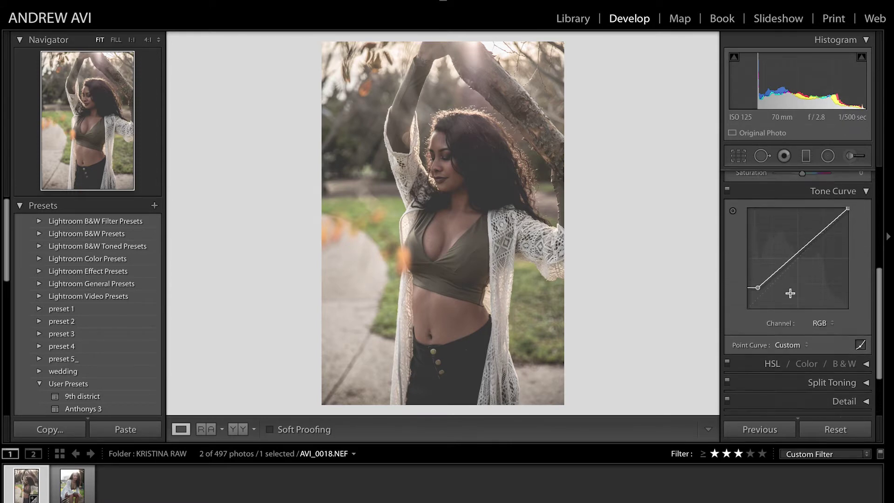
scroll(790, 293, "up", 1)
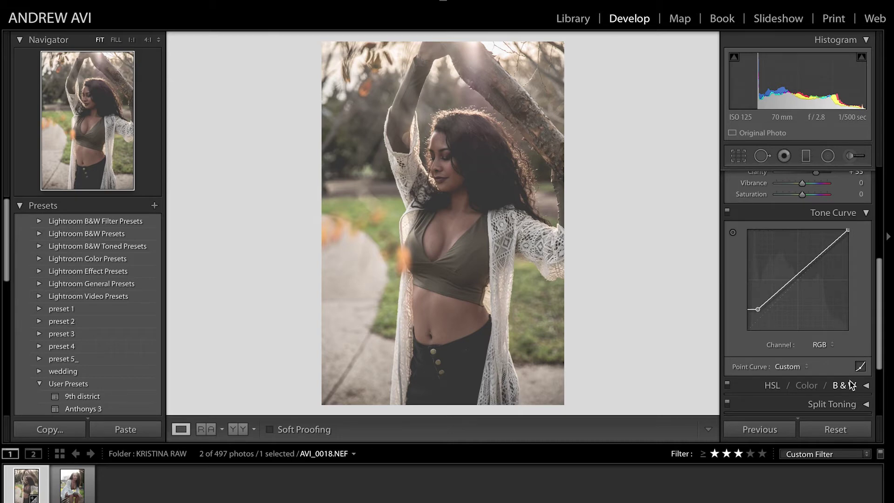
Return the black point to 0 and pull a midtone point down to about 34.9 / 30.6
left_click_drag(757, 310, 755, 310)
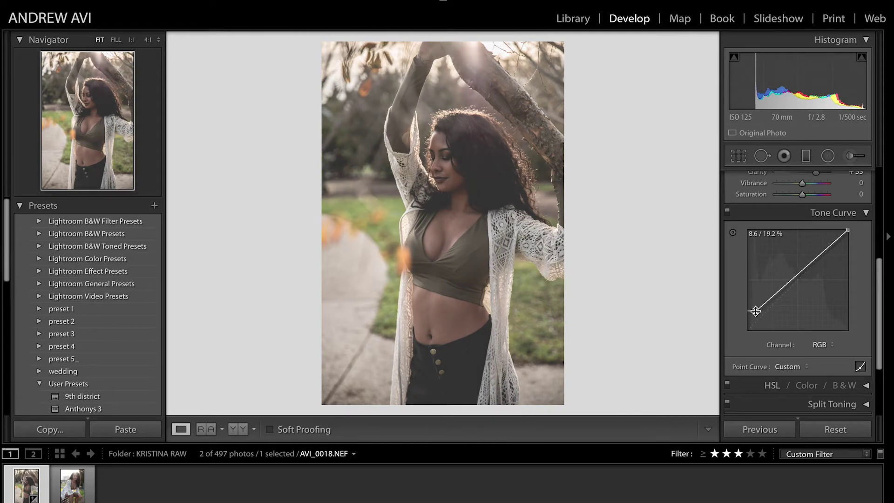
left_click_drag(756, 313, 777, 290)
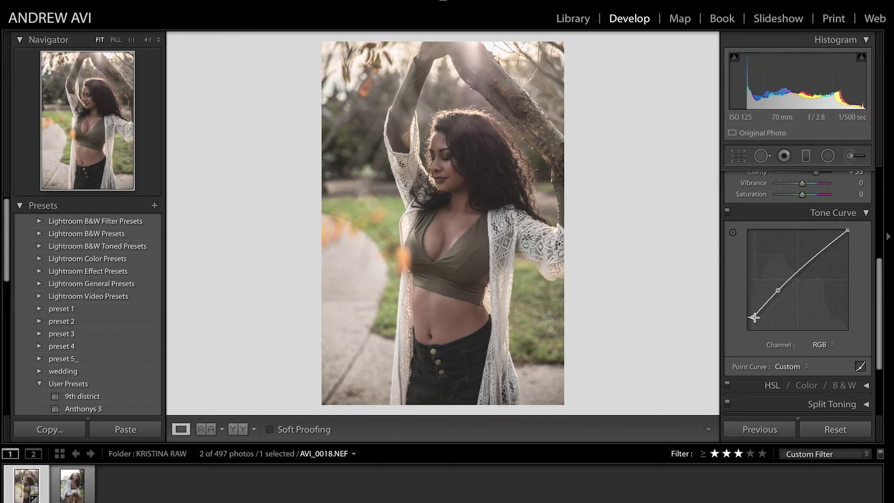
left_click_drag(753, 317, 744, 335)
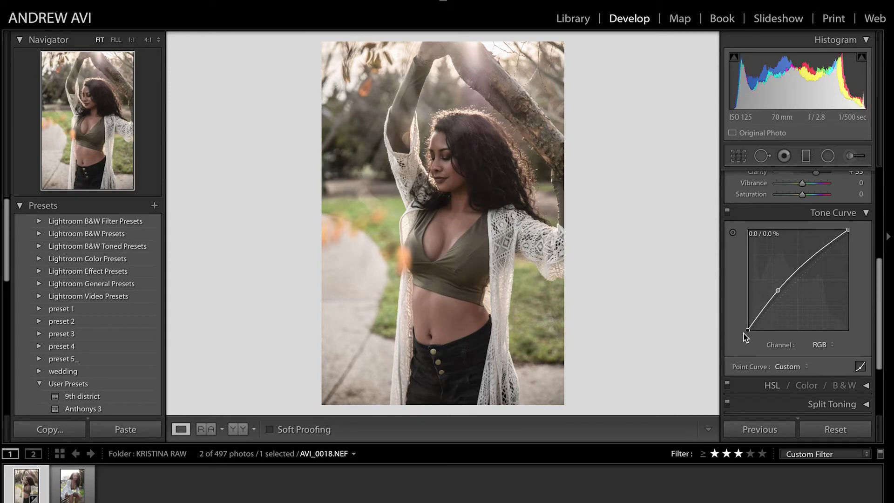
left_click_drag(777, 289, 782, 300)
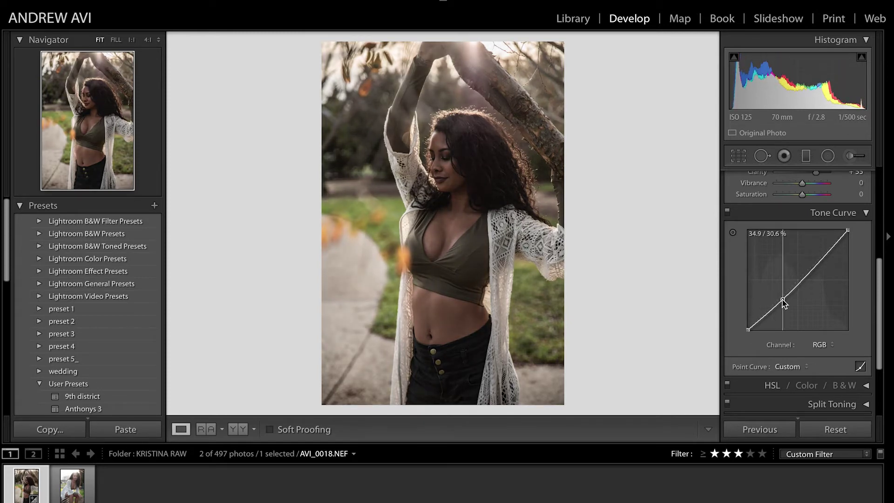
Add several curve points and a midtone dip, then undo the posterizing changes
left_click(822, 259)
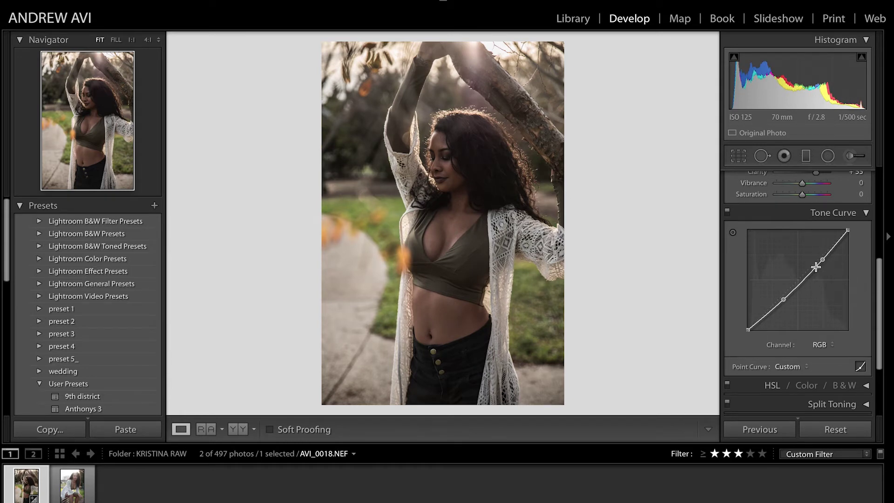
left_click(816, 269)
left_click(808, 278)
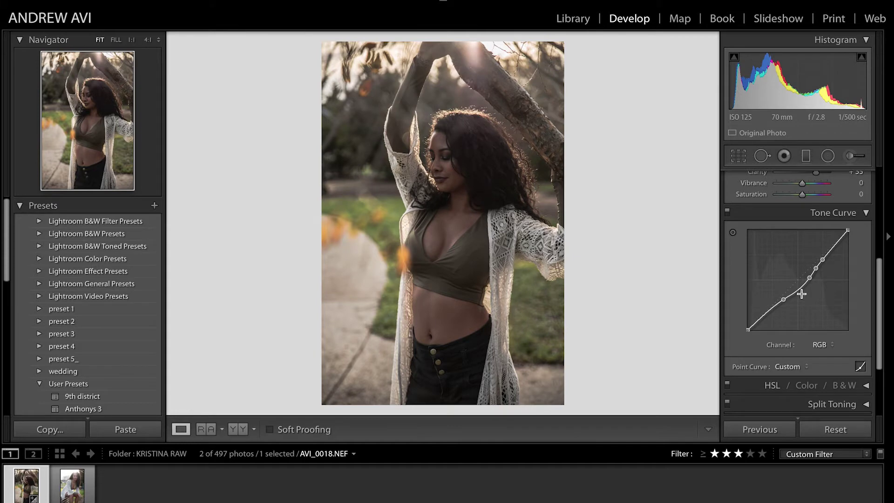
left_click(797, 290)
left_click_drag(795, 292, 794, 302)
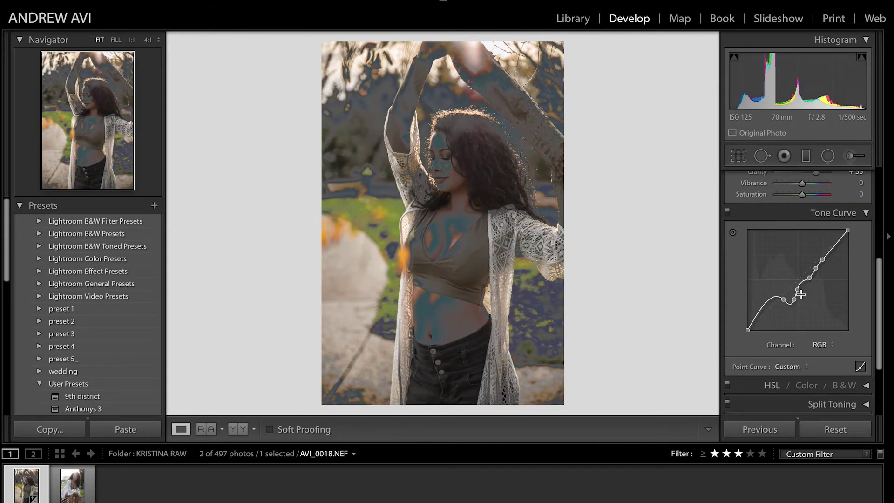
key("ctrl+z")
key("ctrl+z")
key("ctrl+z")
key("ctrl+z")
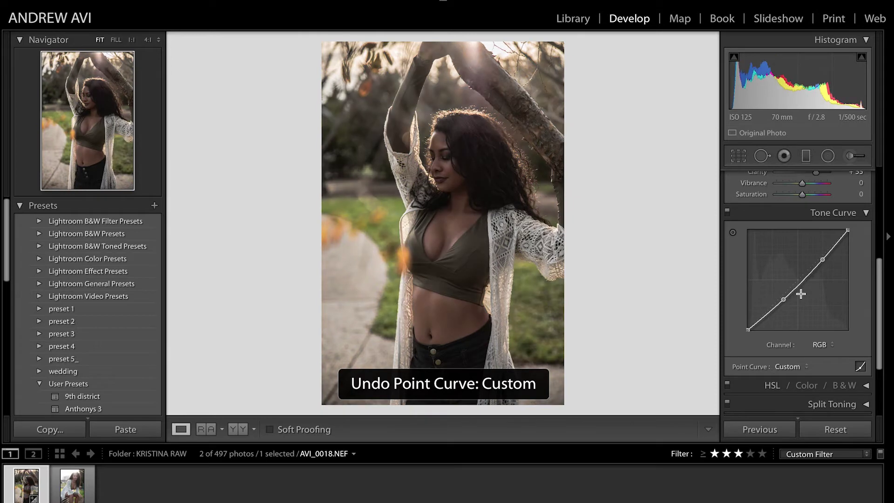
key("ctrl+z")
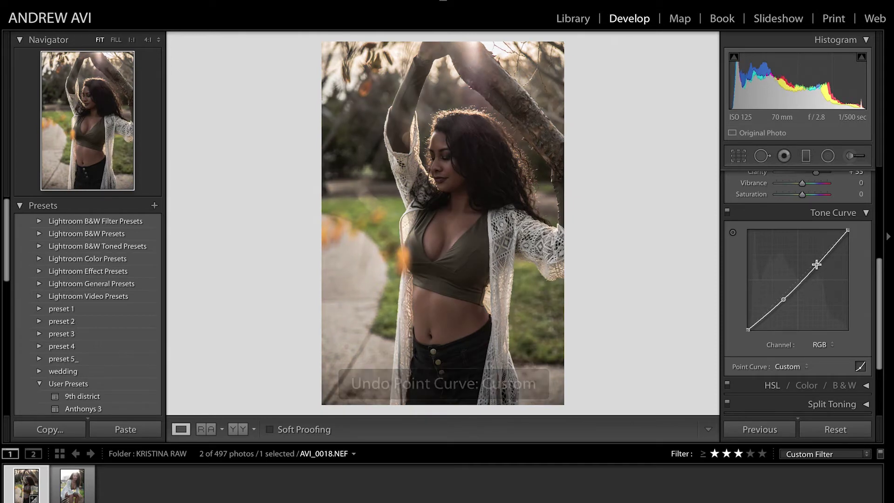
Build an S-curve: brighten highlights, deepen shadows, pull the white point down, lift the lower point
left_click_drag(817, 262, 817, 248)
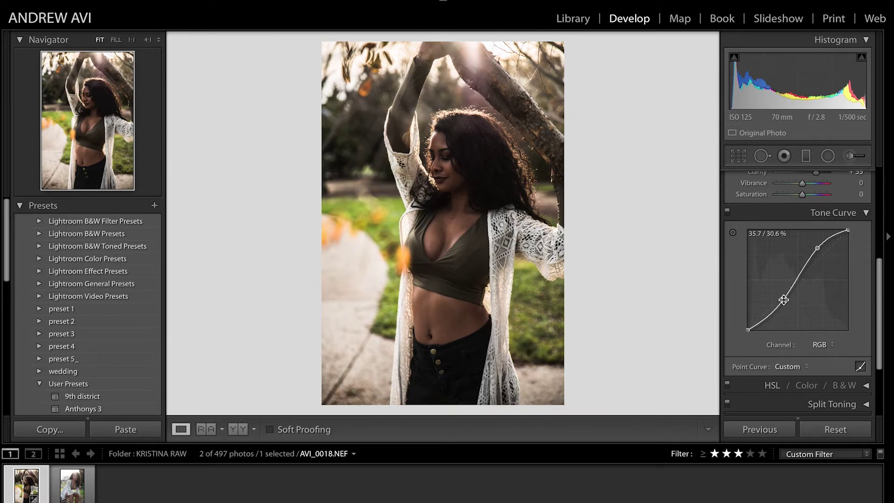
left_click_drag(783, 301, 781, 304)
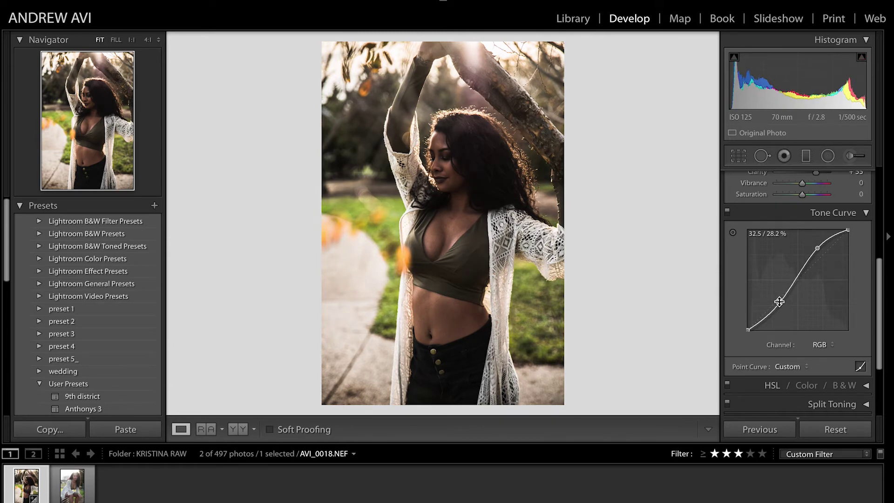
left_click(779, 303)
left_click_drag(782, 308, 773, 312)
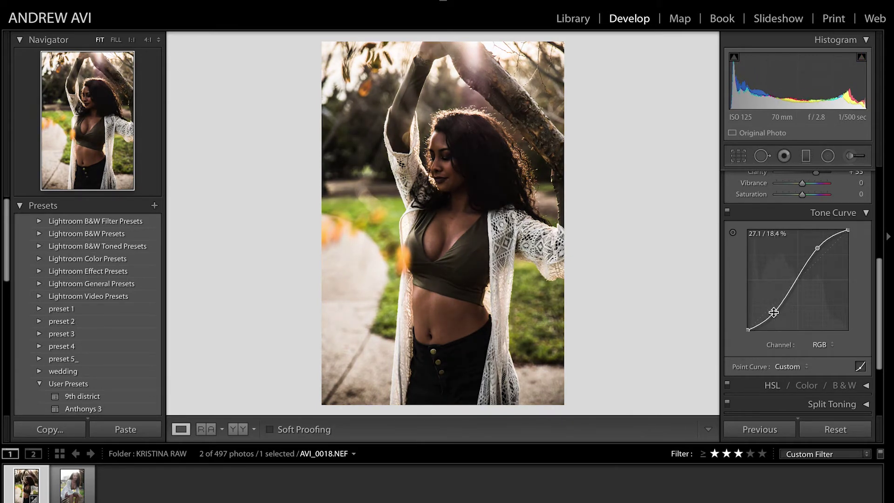
left_click(818, 250)
left_click_drag(818, 249, 819, 251)
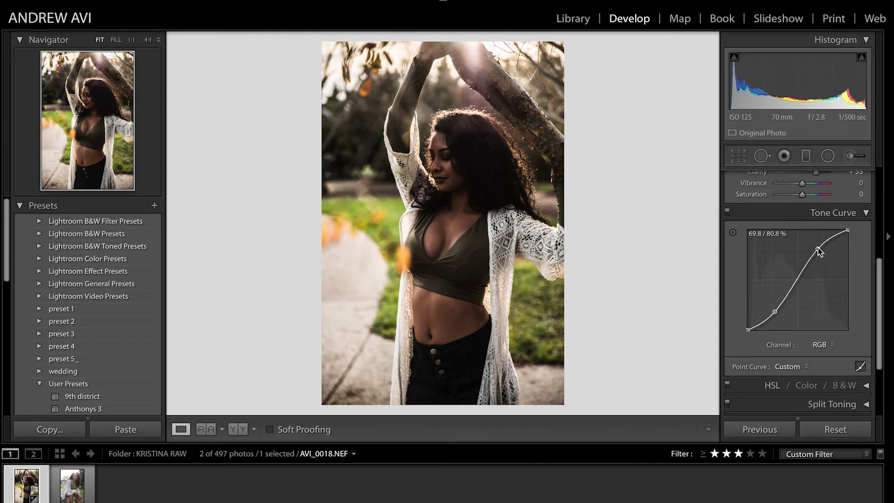
left_click_drag(847, 230, 818, 255)
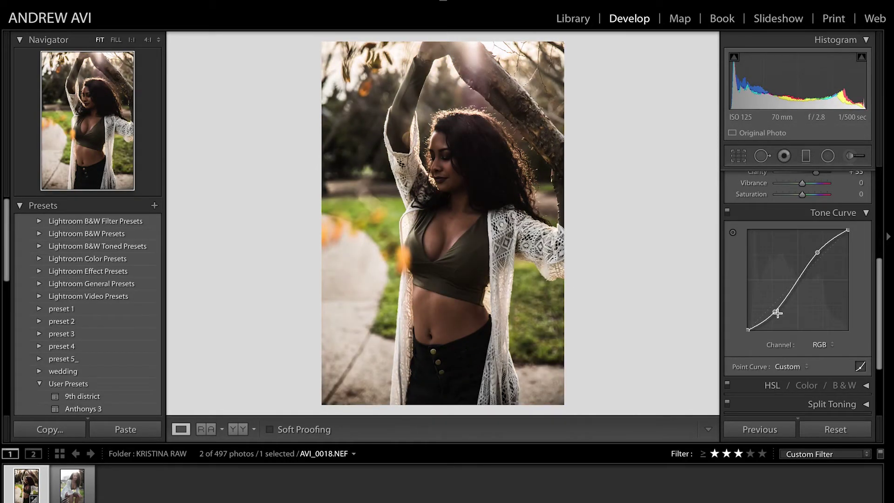
left_click_drag(773, 313, 752, 319)
On the Green channel curve, lift the shadows to add a green tint
scroll(790, 317, "up", 5)
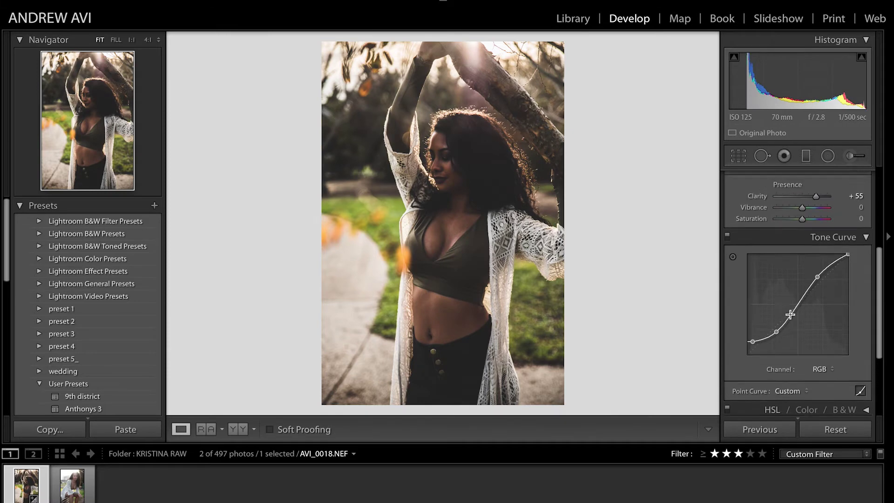
scroll(790, 317, "down", 5)
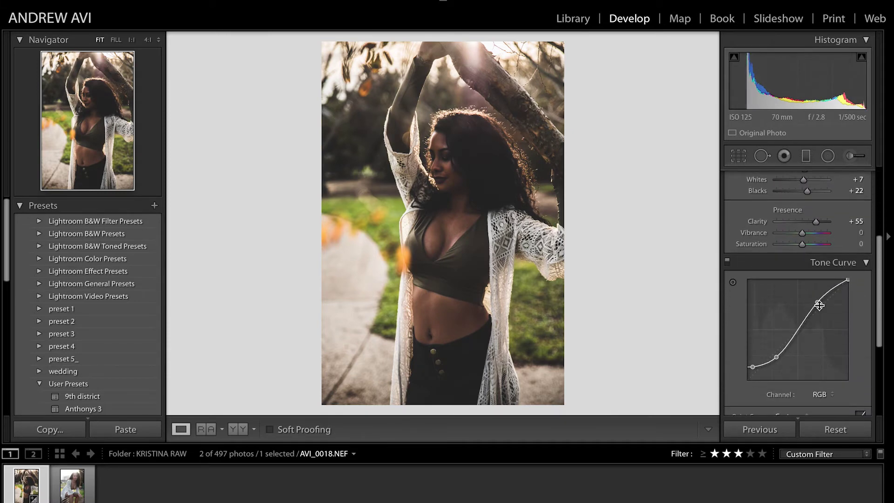
scroll(856, 291, "down", 2)
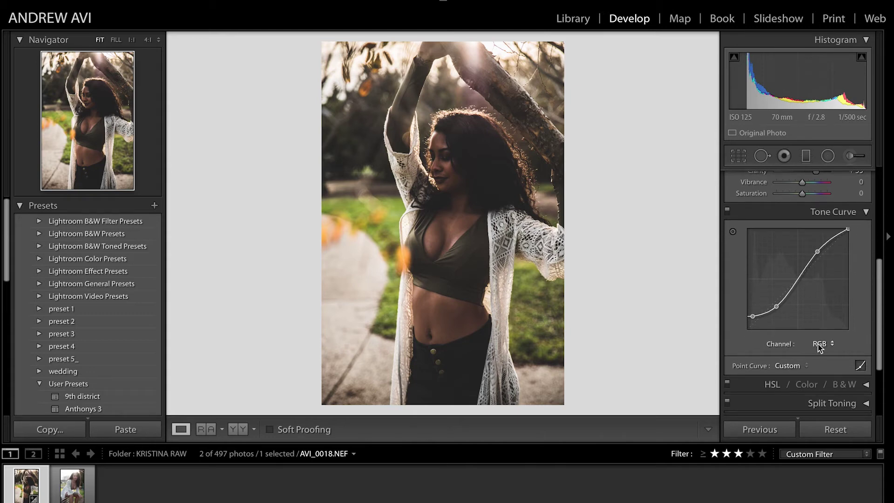
left_click(819, 345)
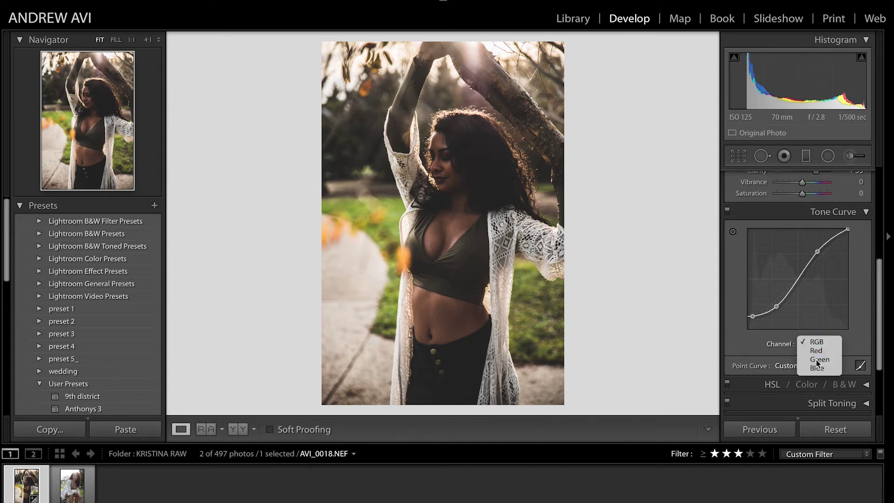
left_click(818, 360)
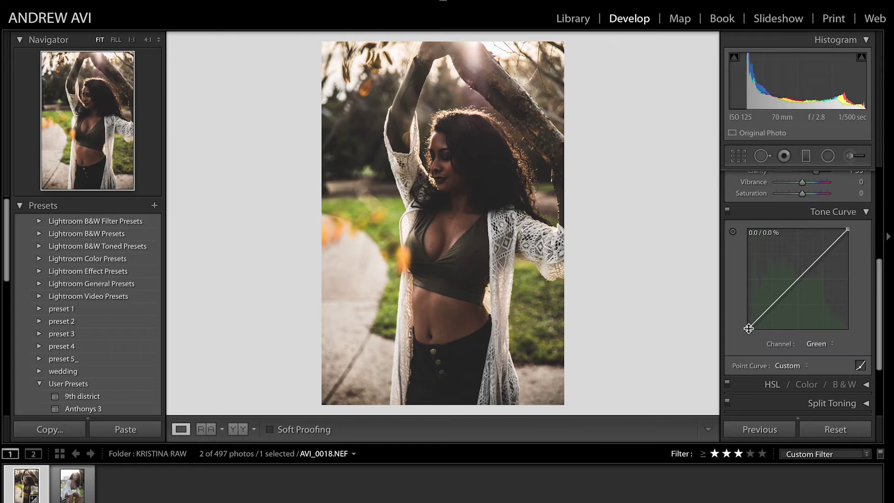
left_click_drag(748, 328, 725, 315)
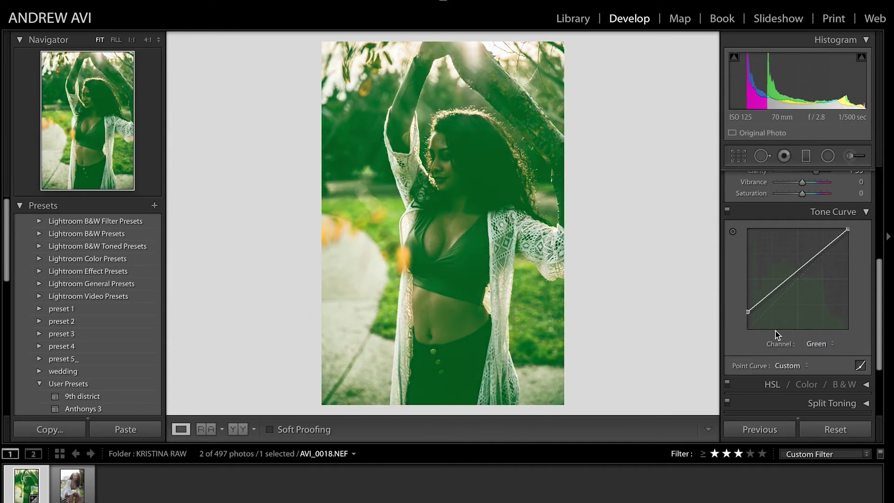
Undo the Green channel curve change and return to the RGB channel
left_click(811, 345)
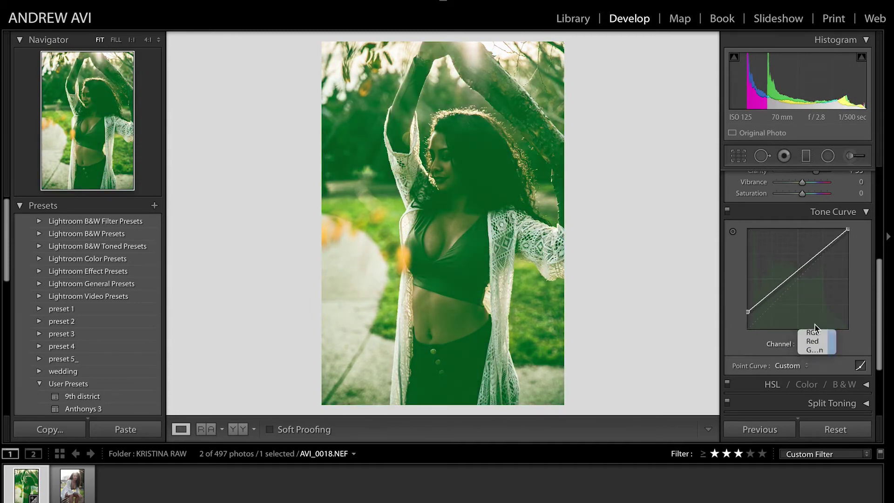
left_click(814, 322)
left_click(816, 344)
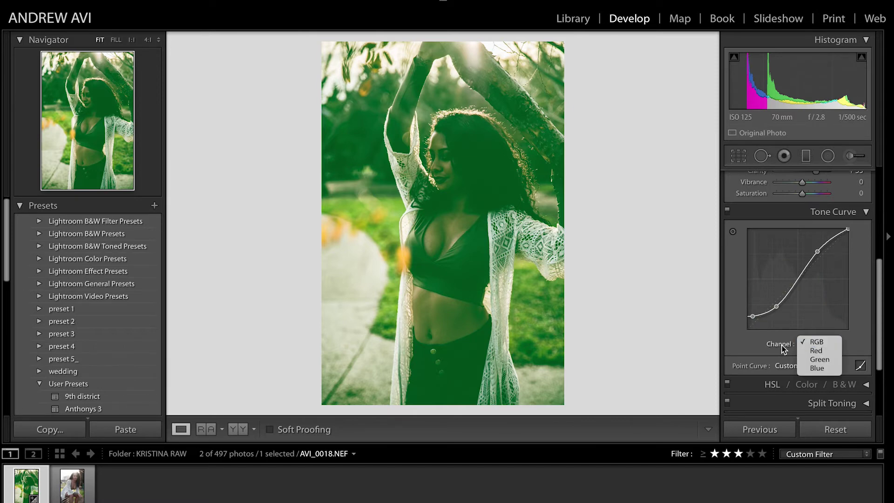
left_click(819, 359)
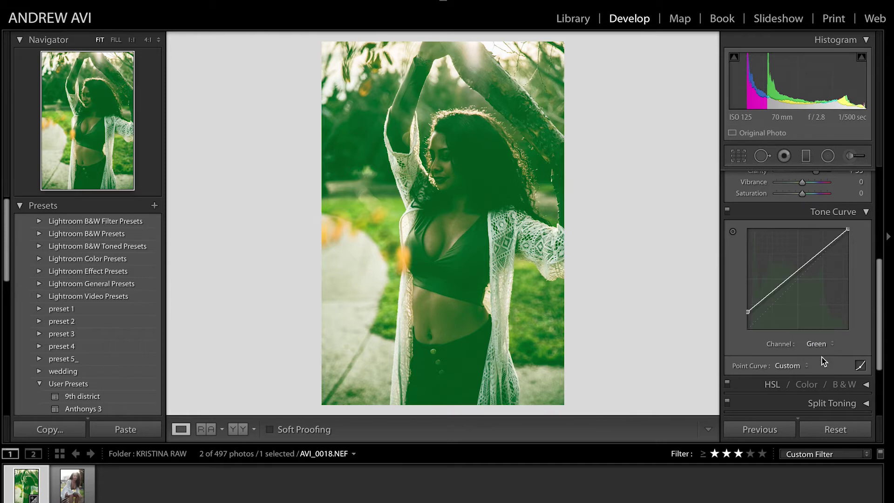
key("ctrl+z")
left_click(811, 343)
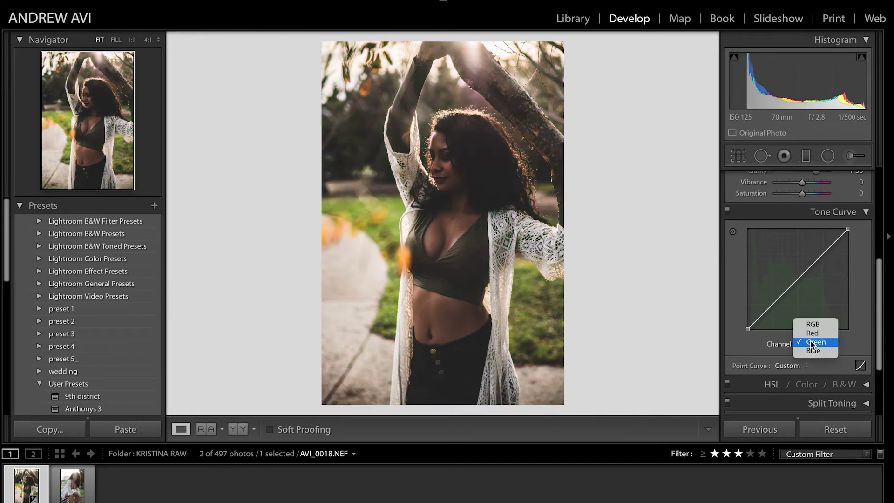
left_click(821, 325)
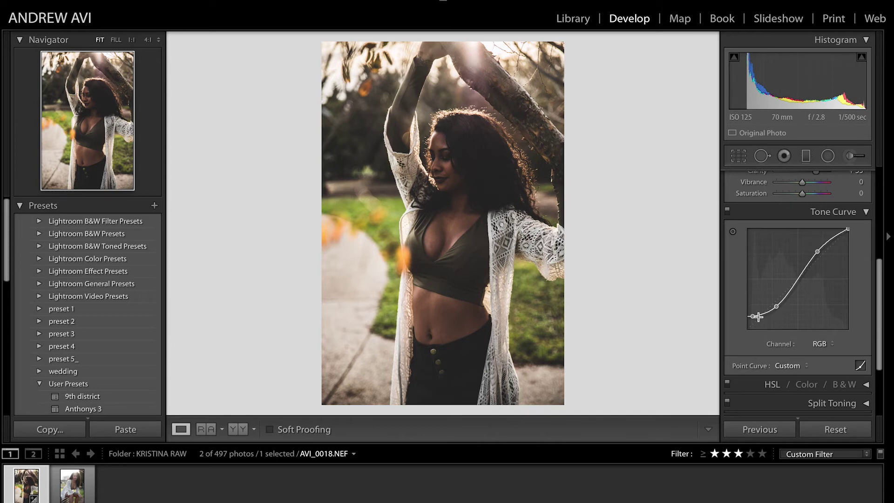
Delete both S-curve points, reset the black point to the corner, and collapse Tone Curve
double_click(776, 306)
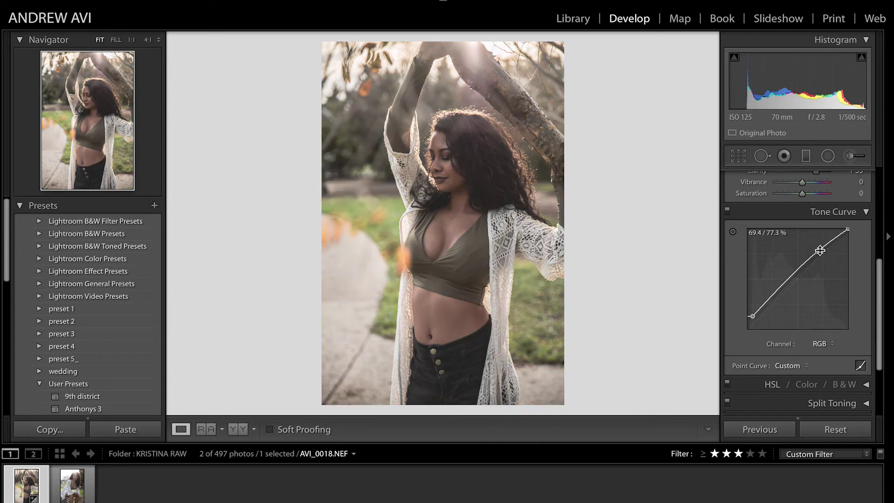
double_click(819, 250)
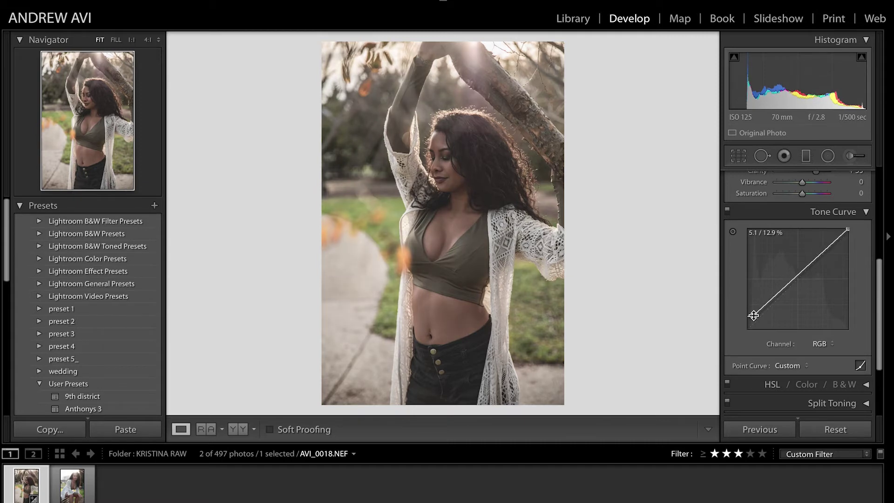
left_click_drag(753, 319, 747, 333)
scroll(759, 312, "up", 3)
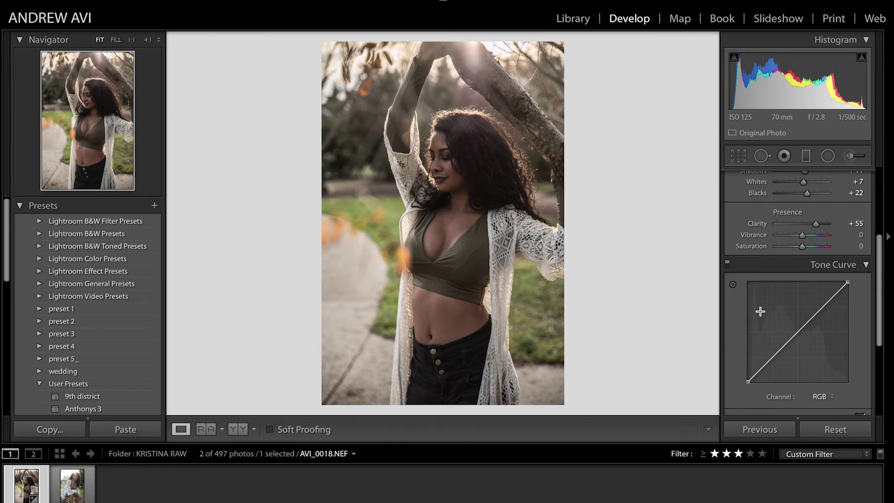
scroll(760, 311, "down", 5)
scroll(851, 295, "up", 4)
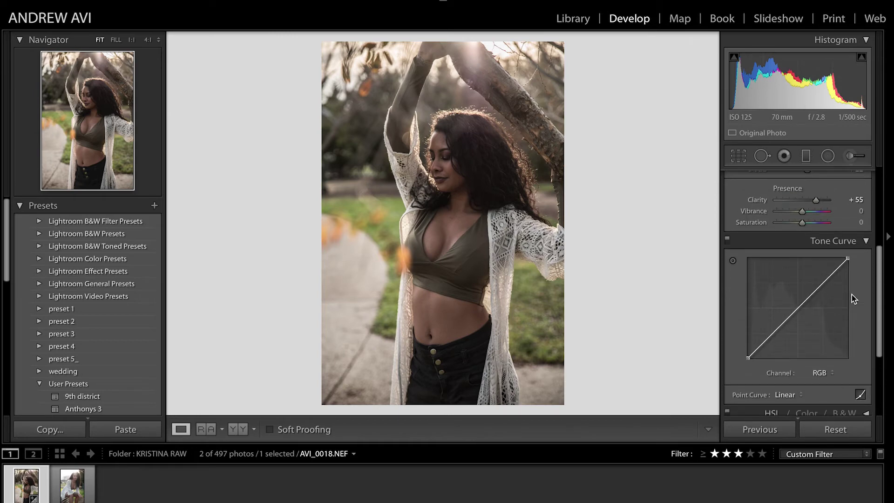
left_click(866, 240)
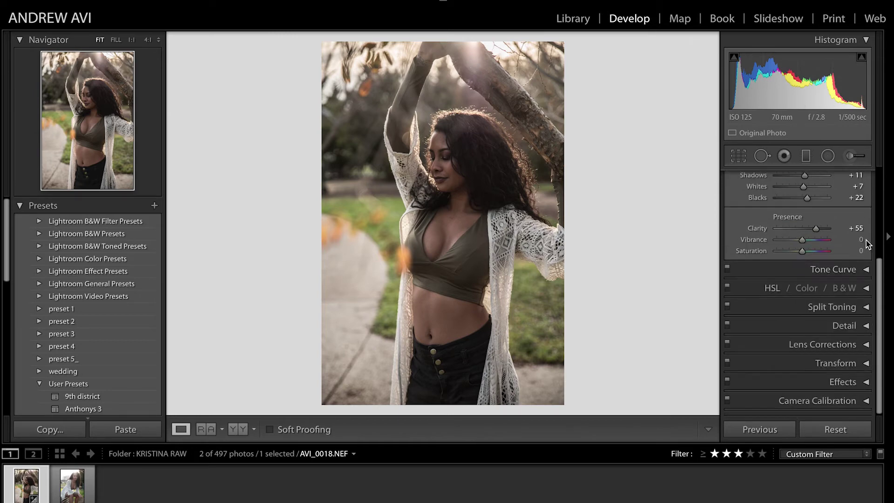
In HSL, try hue shifts: Red +2, Yellow +9, Blue +3, Orange toward +66
left_click(867, 288)
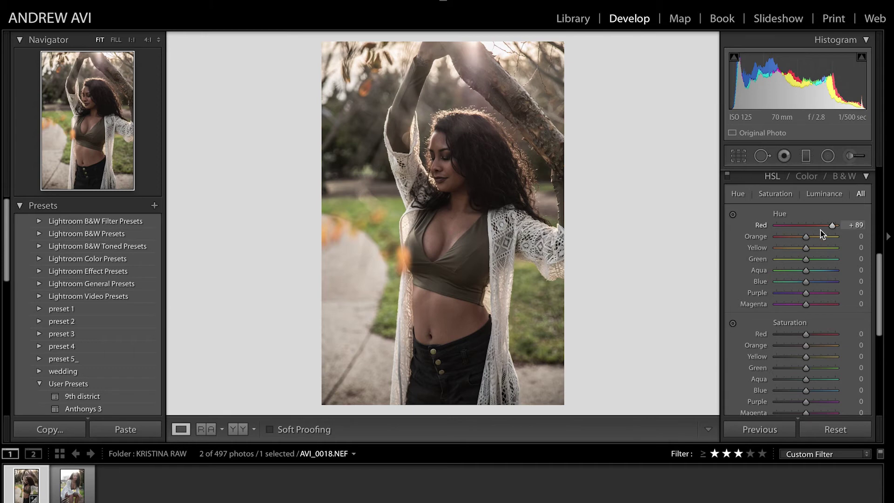
left_click_drag(808, 231, 805, 232)
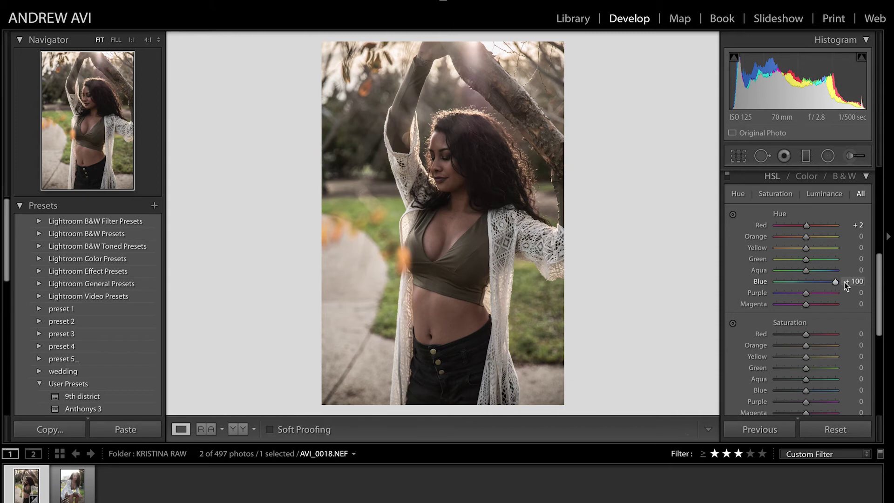
left_click_drag(846, 286, 798, 280)
mouse_move(809, 248)
left_mouse_down()
mouse_move(822, 247)
mouse_move(790, 250)
mouse_move(833, 252)
mouse_move(807, 254)
left_mouse_up()
left_click_drag(805, 283, 809, 283)
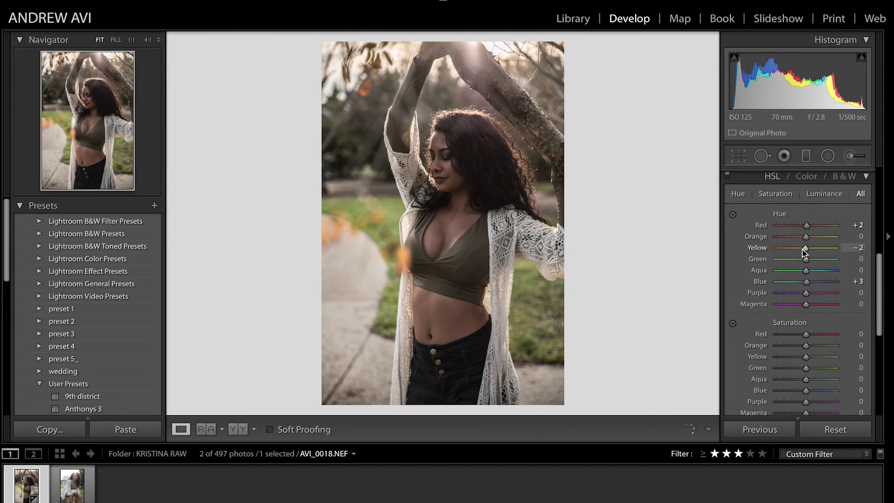
mouse_move(814, 239)
left_mouse_down()
mouse_move(797, 239)
mouse_move(824, 240)
mouse_move(808, 238)
left_mouse_up()
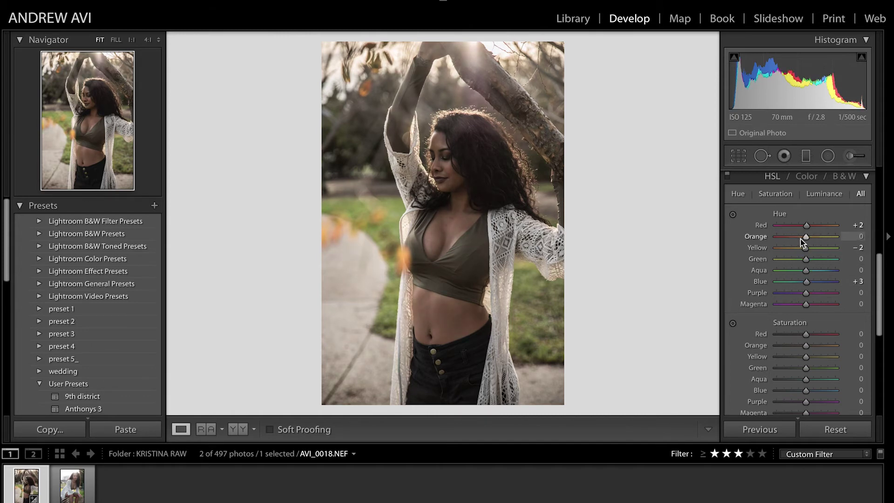
Reset the Orange, Red and Yellow hues to 0 and ease the Red saturation to −23
double_click(800, 239)
double_click(760, 226)
double_click(756, 247)
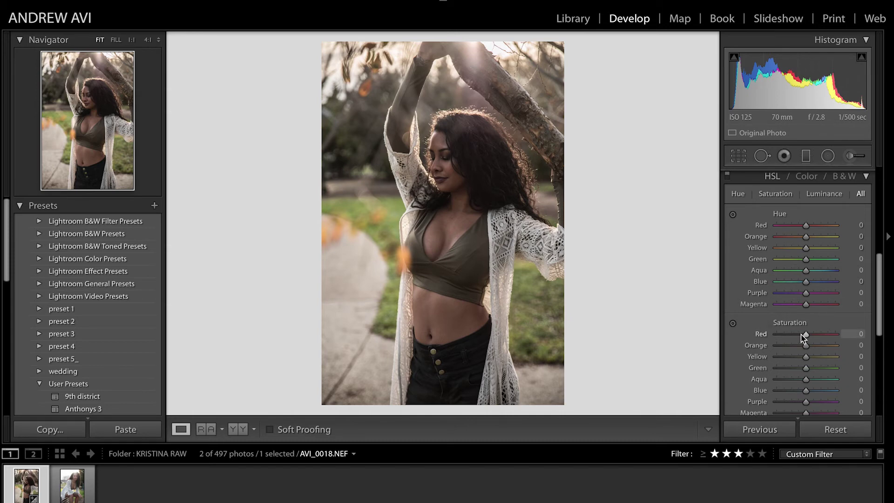
left_click_drag(794, 332, 806, 349)
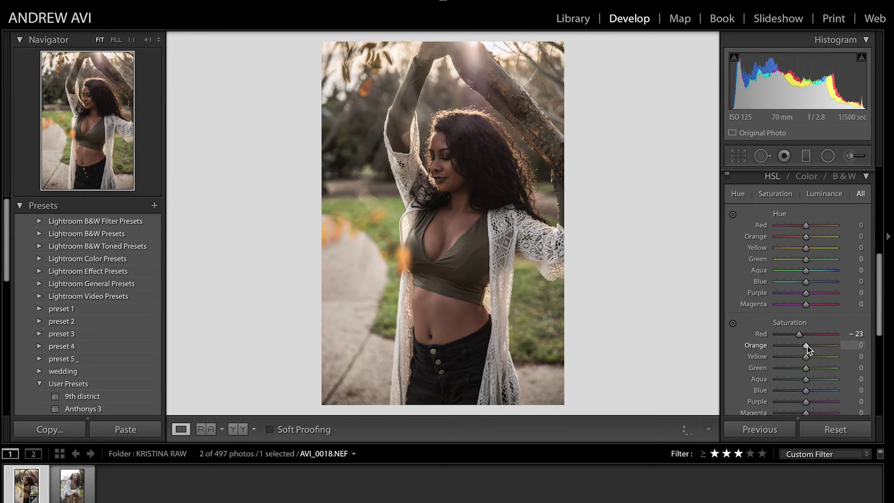
scroll(809, 350, "down", 4)
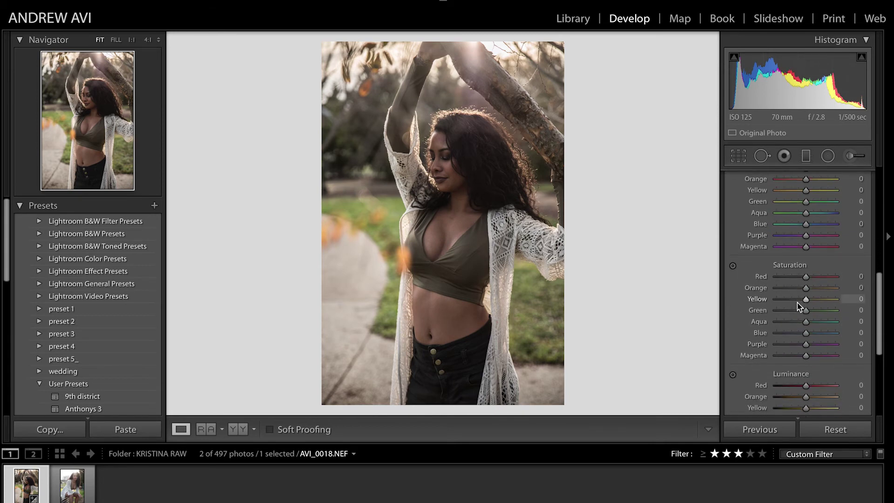
scroll(795, 307, "down", 4)
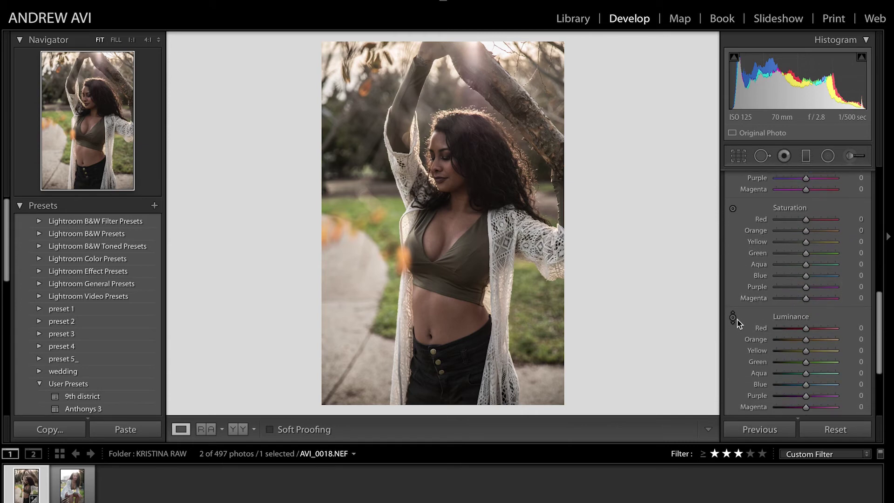
With the Luminance targeted tool, drag on the photo to adjust orange, yellow and green tones
left_click(736, 319)
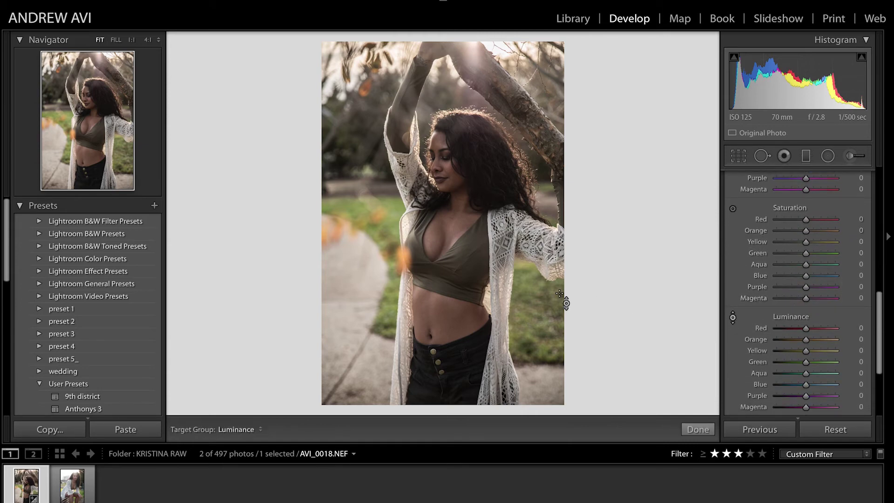
left_click_drag(452, 228, 452, 212)
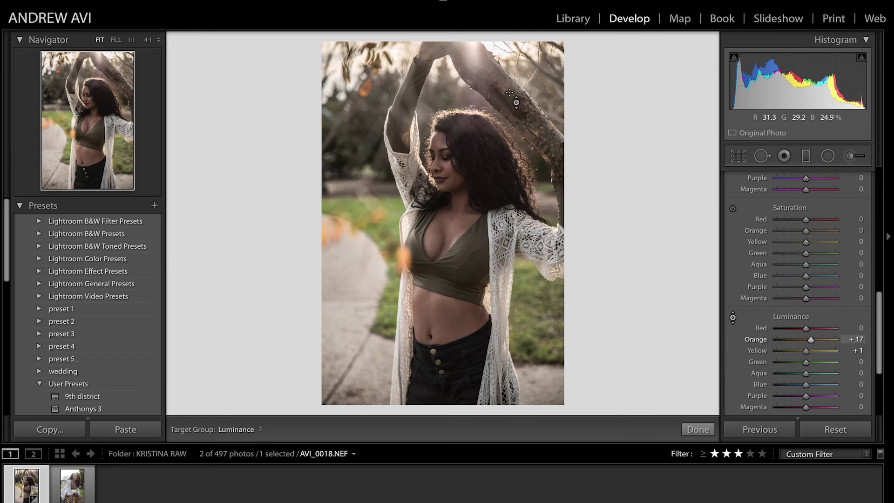
mouse_move(504, 95)
left_mouse_down()
mouse_move(504, 112)
mouse_move(510, 95)
left_mouse_up()
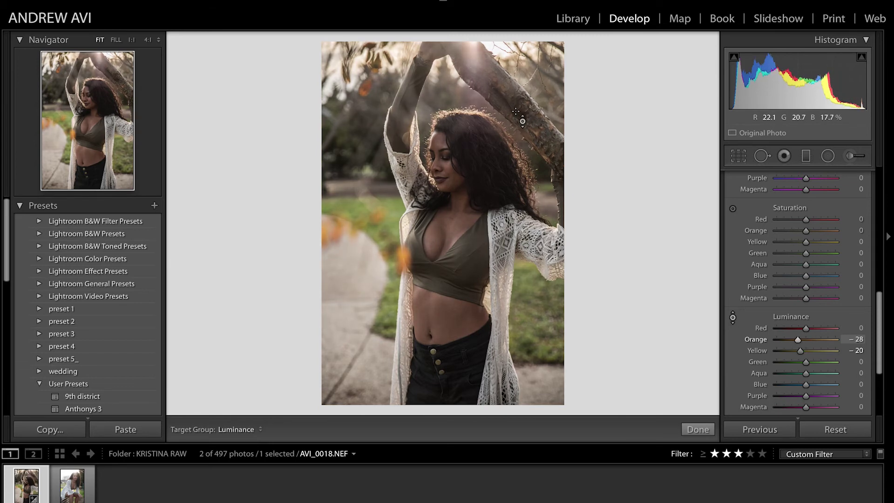
scroll(838, 342, "down", 3)
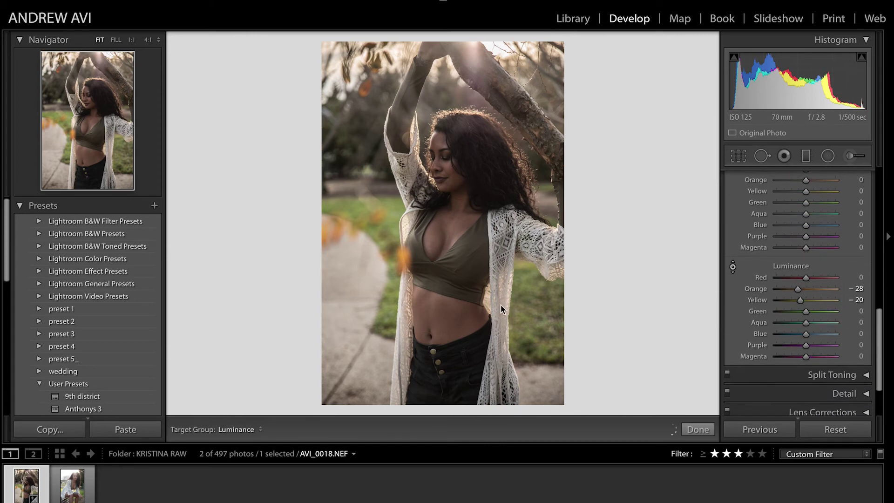
left_click_drag(384, 214, 396, 210)
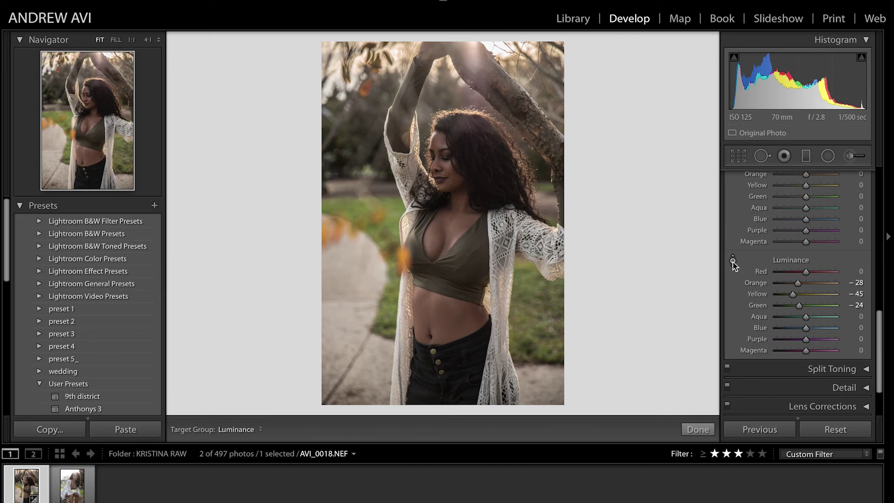
scroll(733, 263, "up", 3)
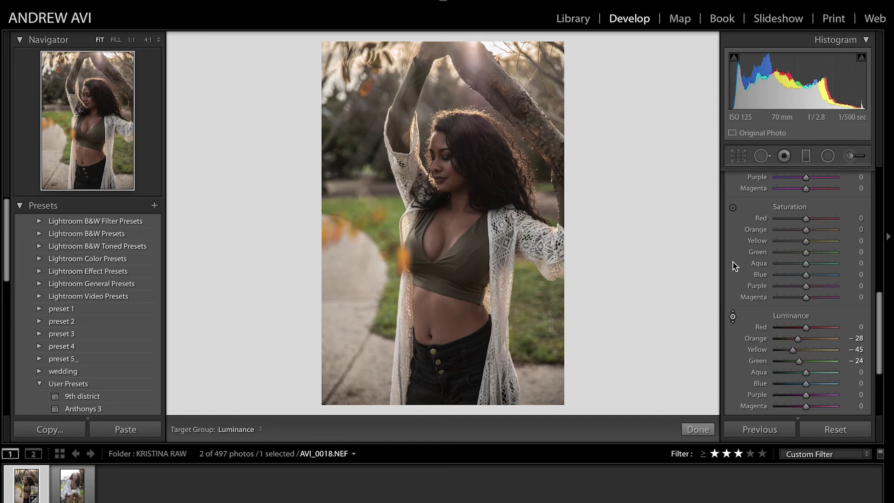
Refine the on-photo luminance to Orange −56, Yellow −53 and Green −24
left_click(733, 317)
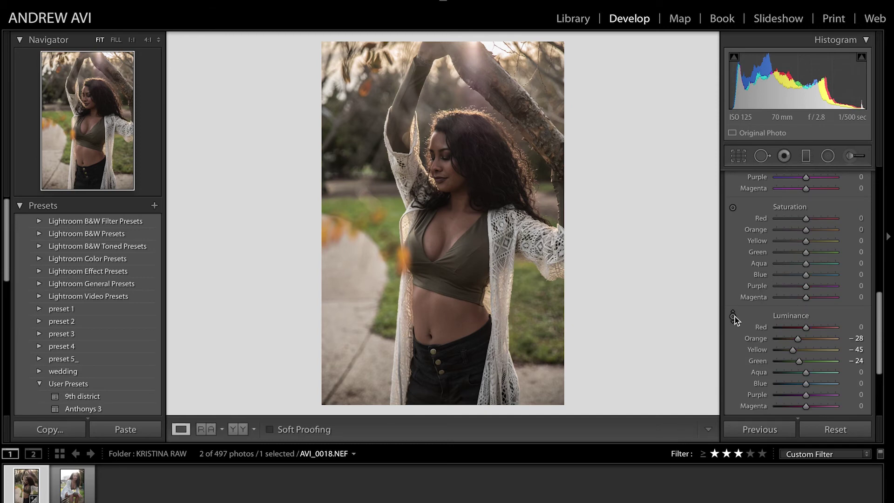
left_click(733, 319)
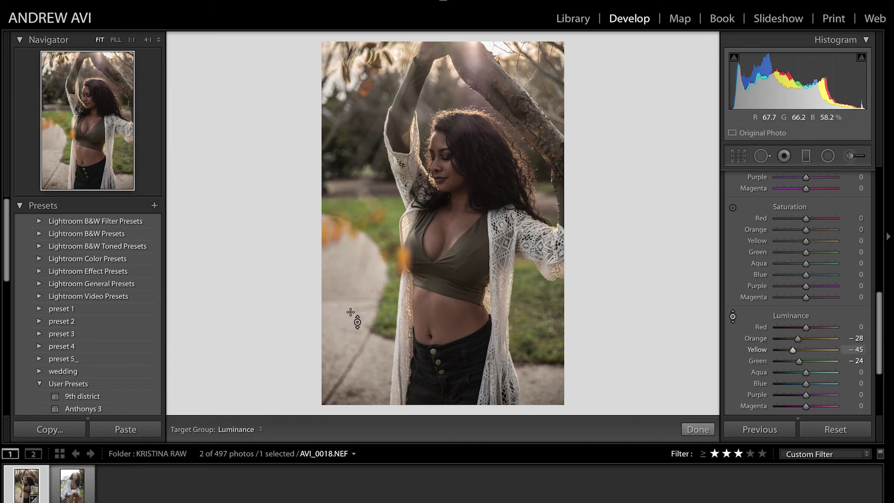
left_click_drag(349, 317, 349, 342)
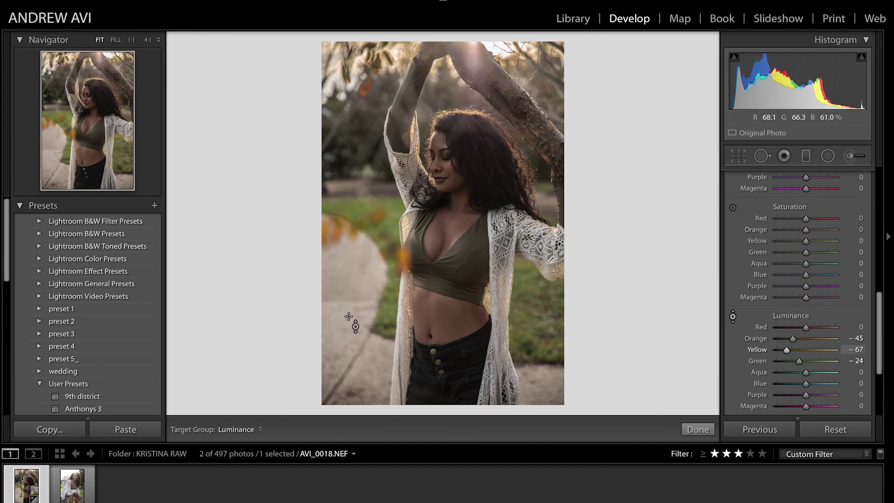
left_click_drag(339, 285, 478, 278)
left_click_drag(348, 228, 380, 215)
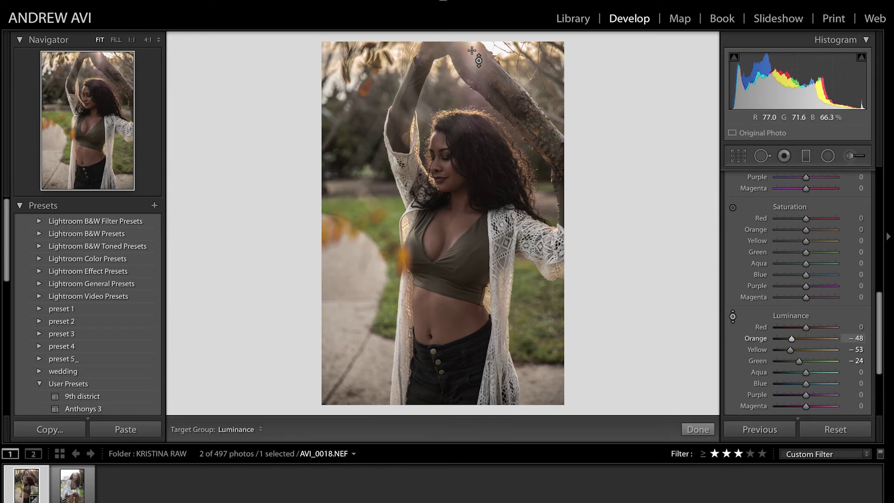
left_click_drag(478, 61, 479, 75)
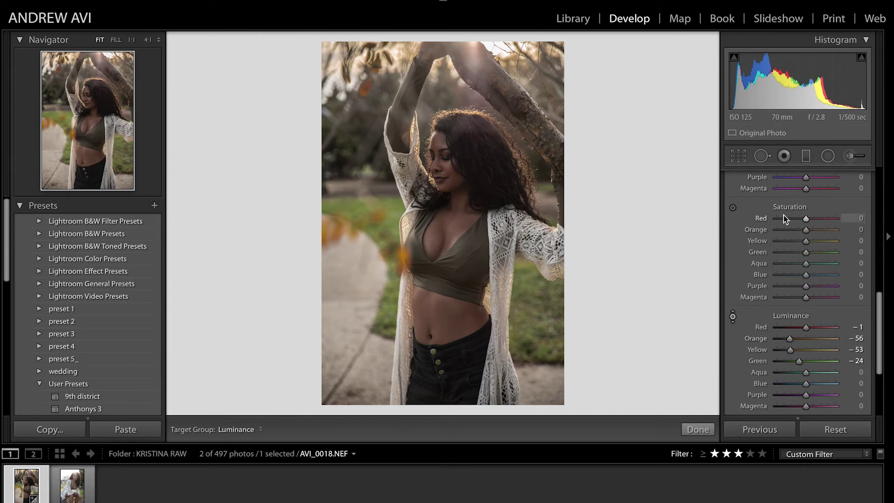
left_click(733, 208)
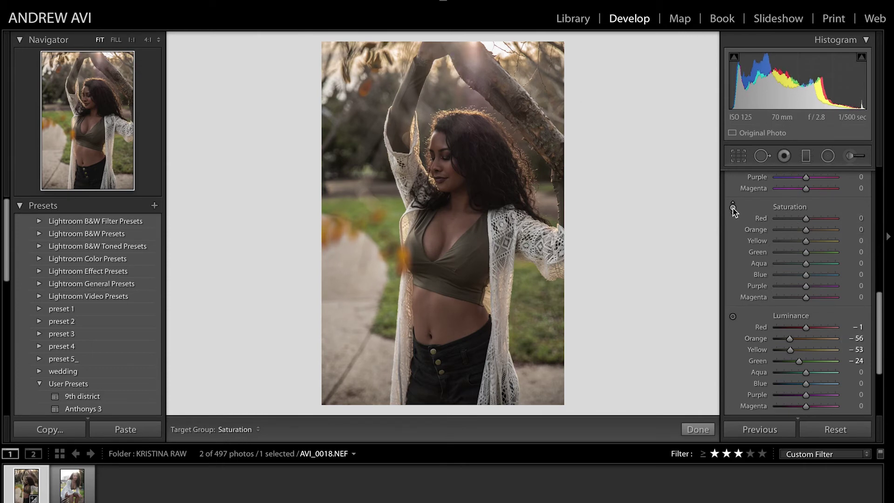
Drag on the portrait with the Saturation targeted tool to set Red -46 and Orange -18
left_click(733, 209)
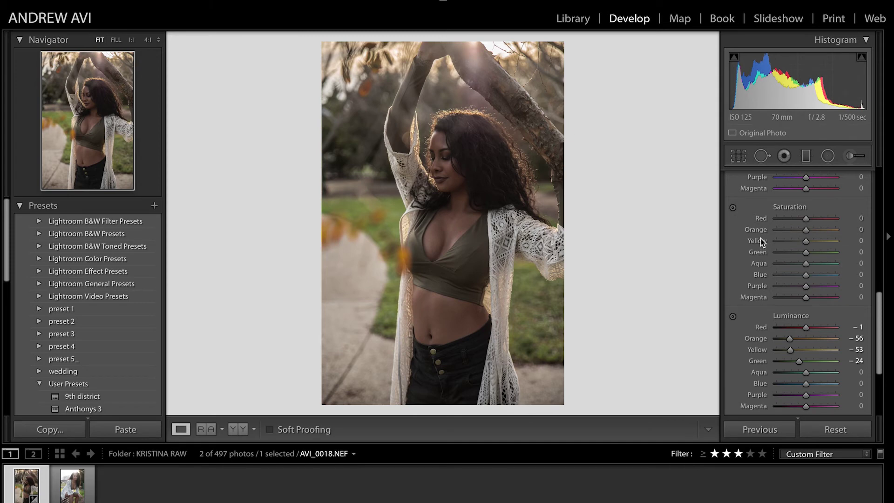
left_click(733, 208)
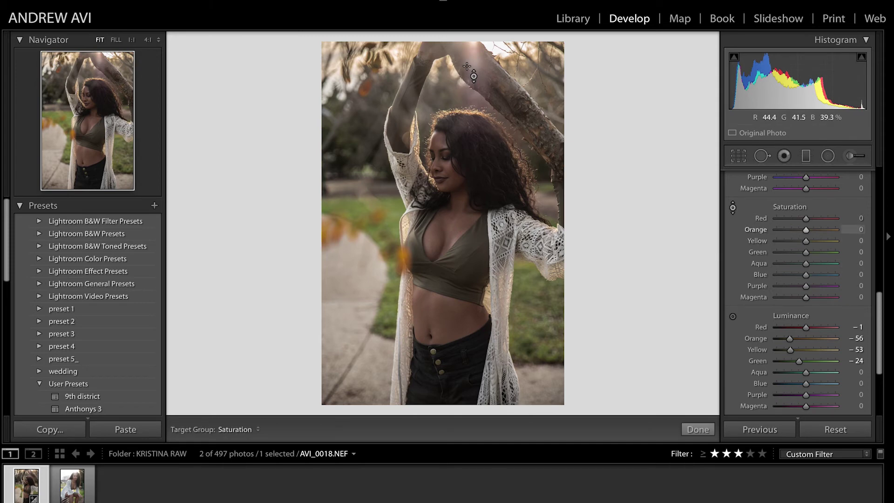
left_click_drag(470, 70, 471, 117)
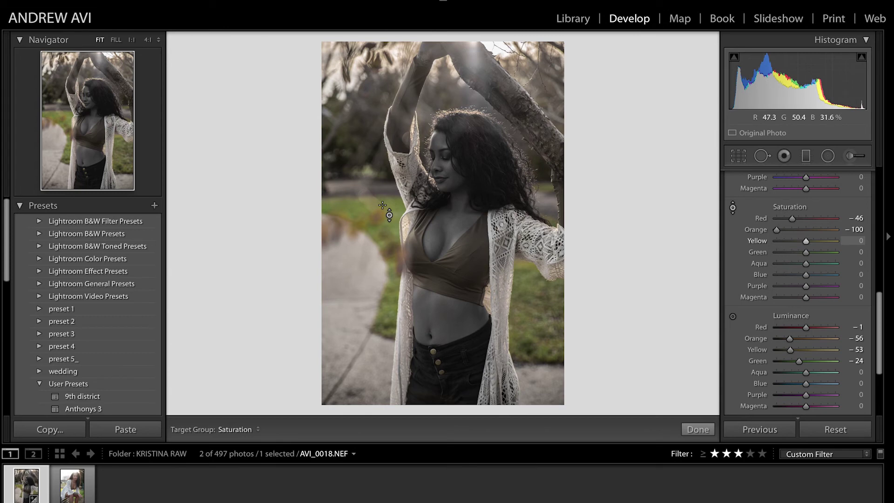
left_click_drag(448, 228, 449, 191)
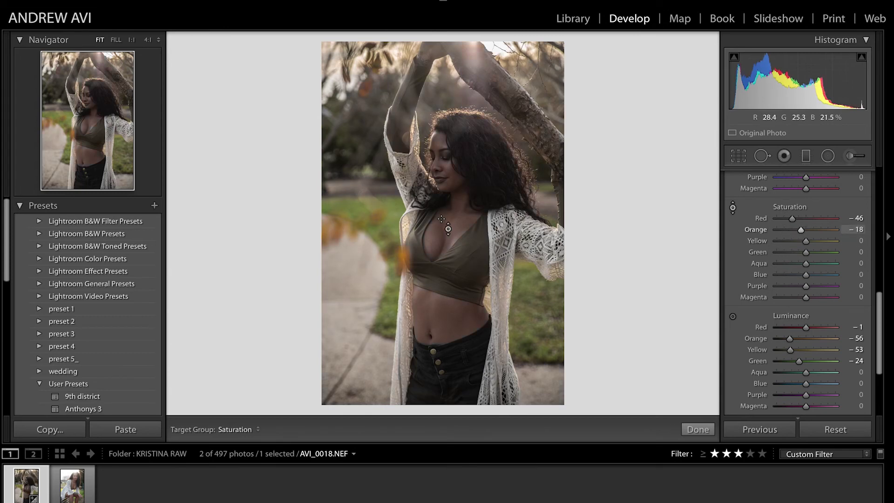
left_click_drag(448, 228, 526, 261)
scroll(814, 258, "up", 3)
Shift the orange hue to -29 and yellow hue to -51 by dragging on the photo
scroll(813, 257, "up", 2)
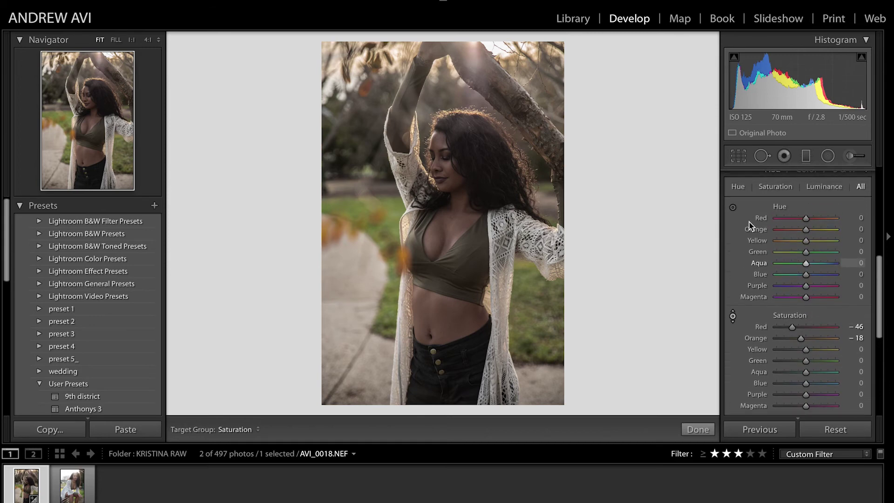
left_click(733, 213)
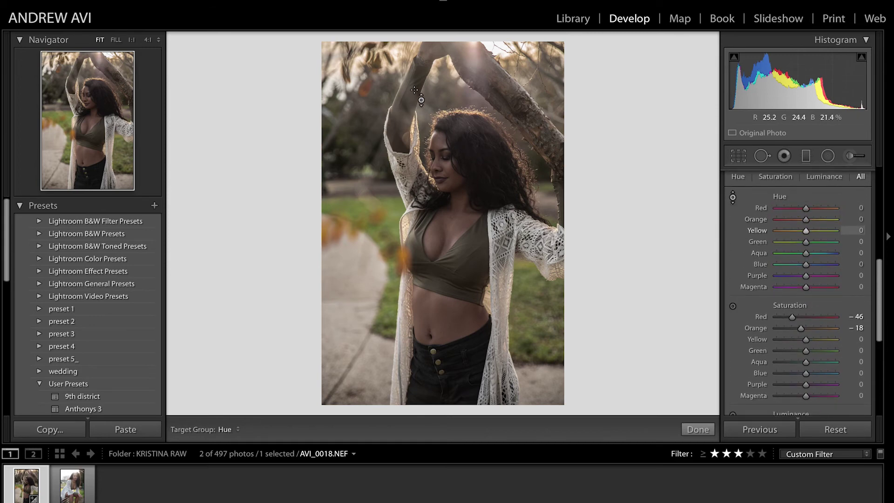
left_click_drag(421, 99, 419, 136)
Brighten the portrait with Exposure +1.70, Contrast +41 and Highlights -40
scroll(811, 227, "up", 3)
scroll(812, 229, "up", 2)
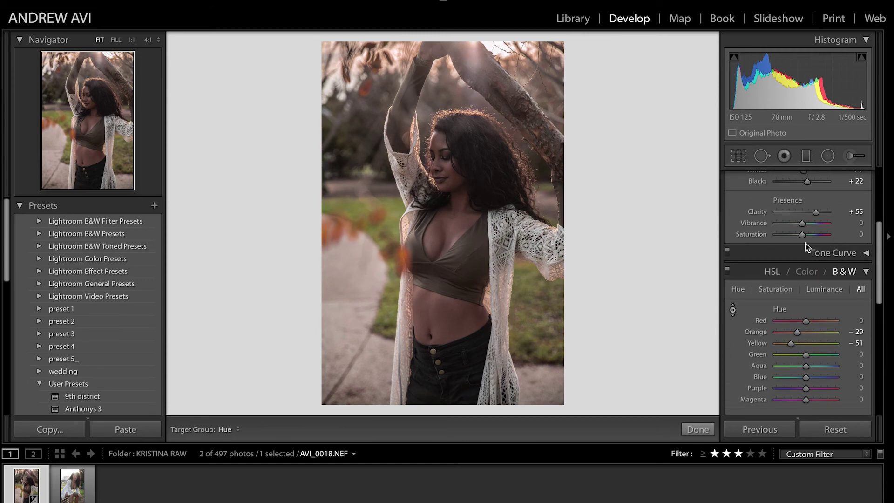
scroll(809, 242, "up", 5)
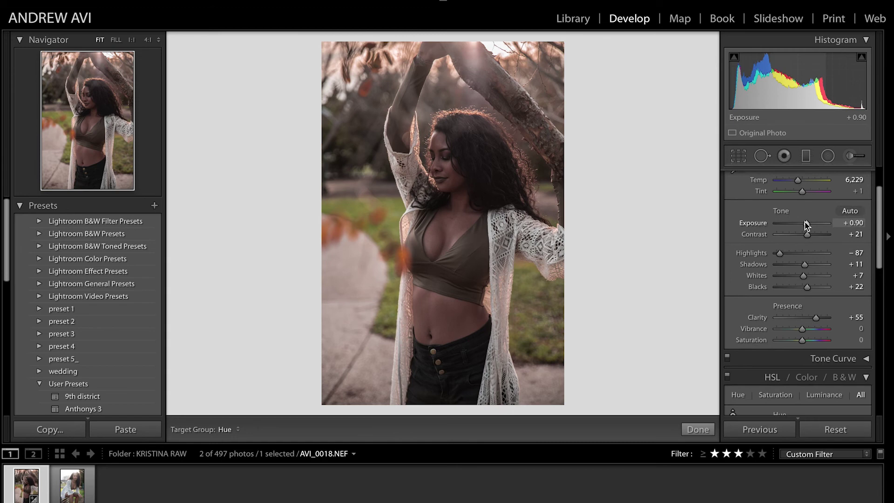
left_click_drag(808, 222, 792, 253)
scroll(814, 298, "down", 3)
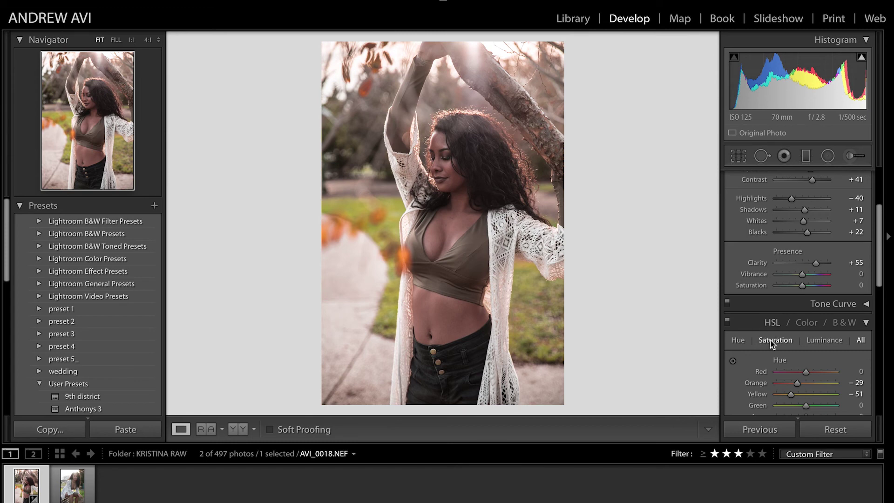
left_click(811, 322)
Convert the portrait to black and white and brighten the red mix slightly
scroll(815, 321, "down", 2)
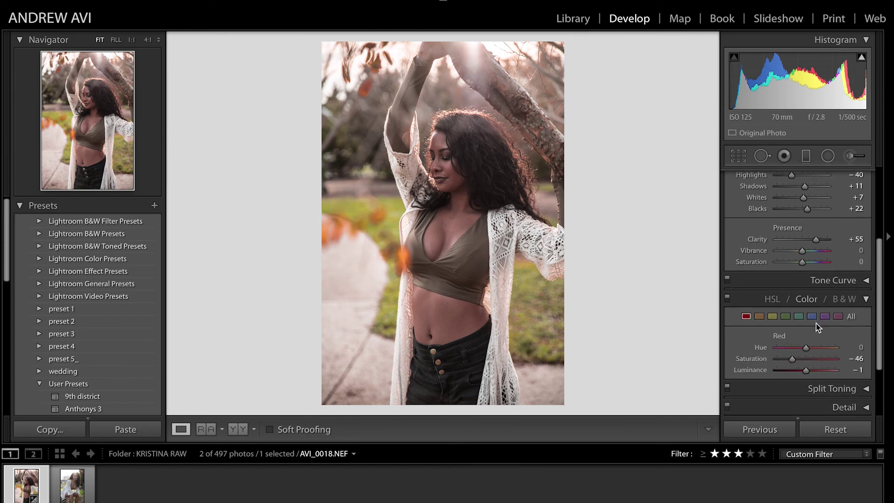
left_click(845, 294)
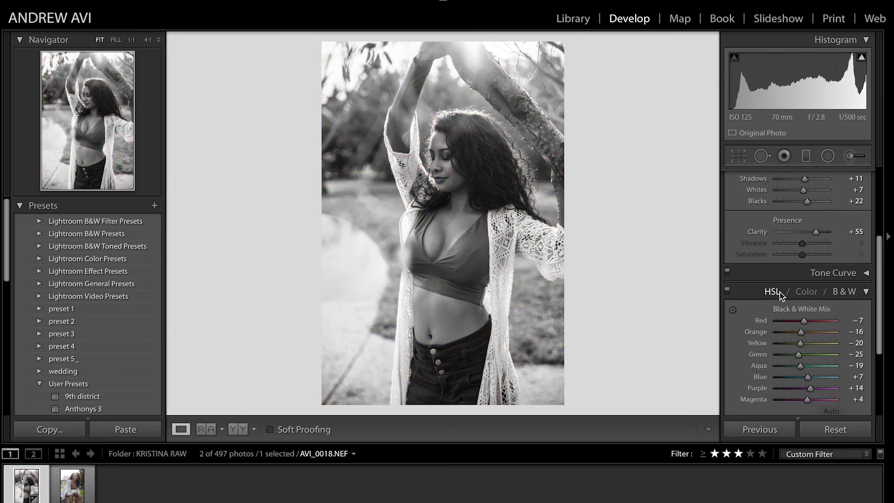
scroll(819, 279, "down", 3)
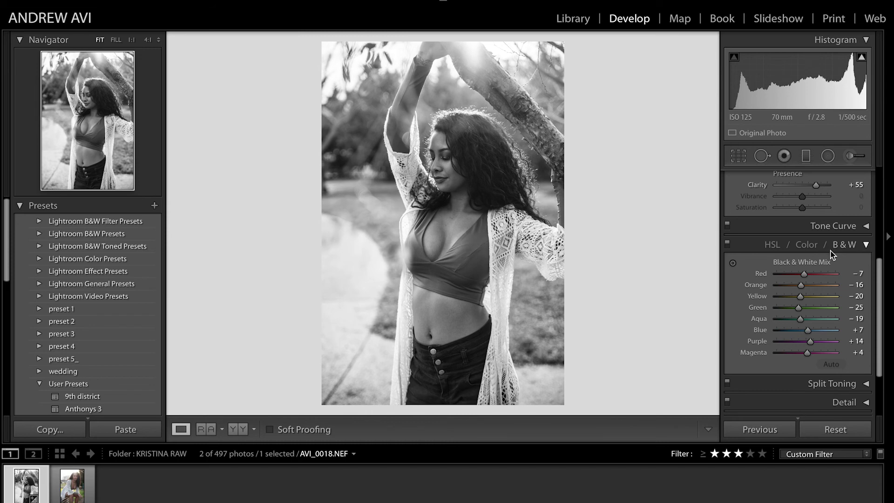
mouse_move(804, 274)
left_mouse_down()
mouse_move(835, 275)
mouse_move(810, 276)
left_mouse_up()
At 1:1 zoom, tune the red mix on skin and lips, then set Yellow +20
left_click(449, 180)
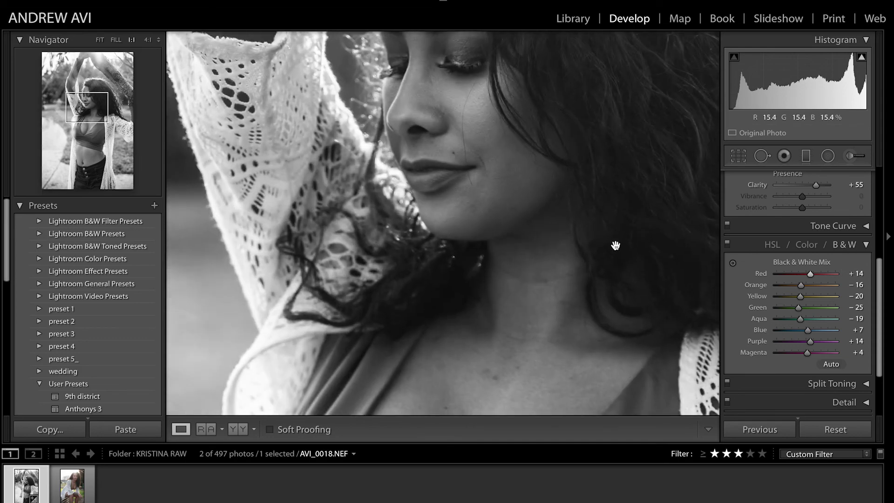
mouse_move(810, 276)
left_mouse_down()
mouse_move(830, 275)
mouse_move(761, 277)
mouse_move(798, 277)
left_mouse_up()
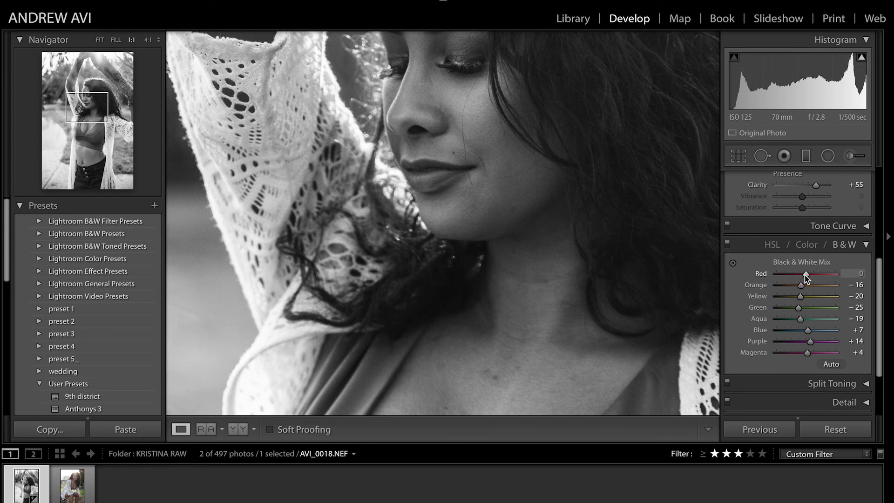
left_click_drag(806, 277, 807, 296)
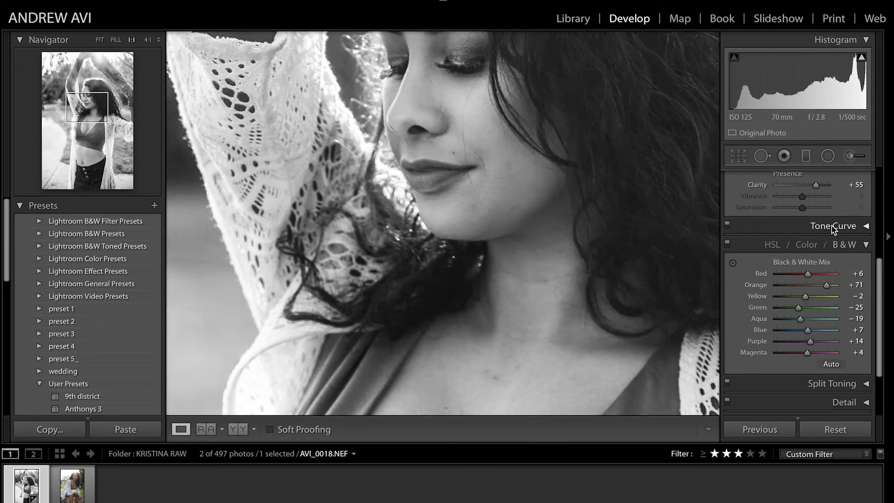
left_click(536, 268)
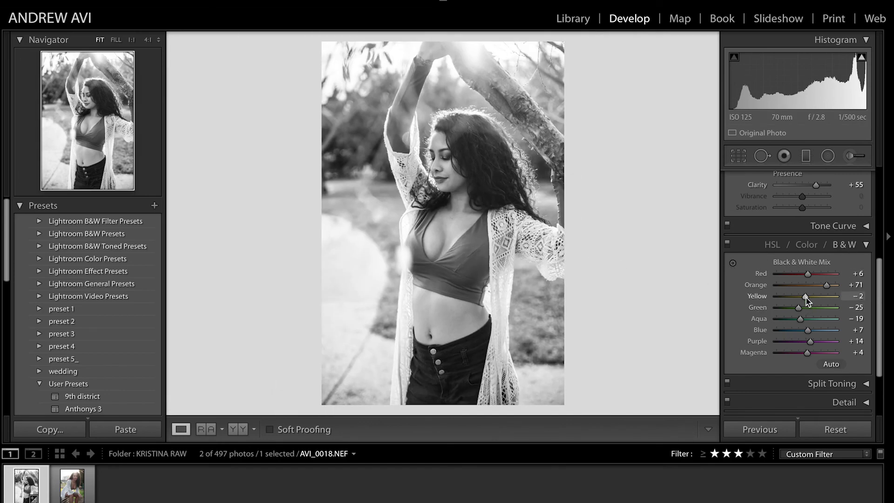
left_click_drag(805, 298, 820, 332)
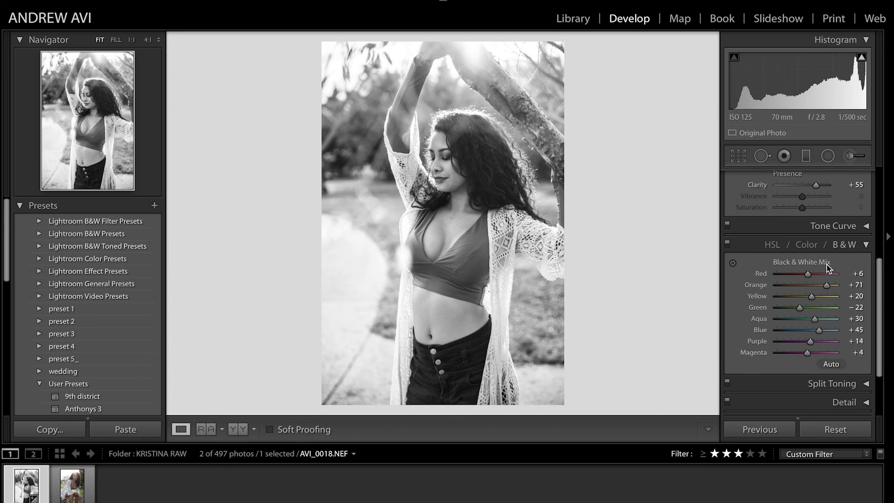
Restore colour and set Red Hue +4, Sat +21, Lum +76, Yellow Hue +70, Magenta Hue +6, Sat +17, Lum +64
left_click(801, 246)
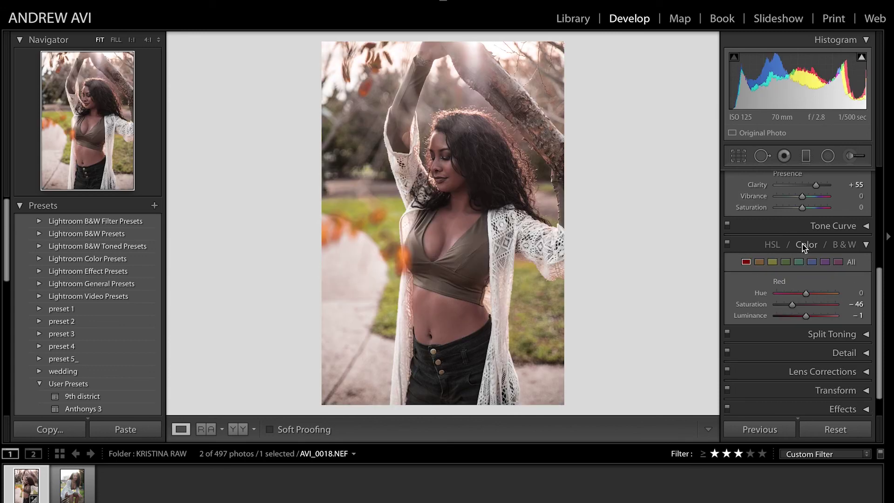
left_click_drag(806, 293, 829, 317)
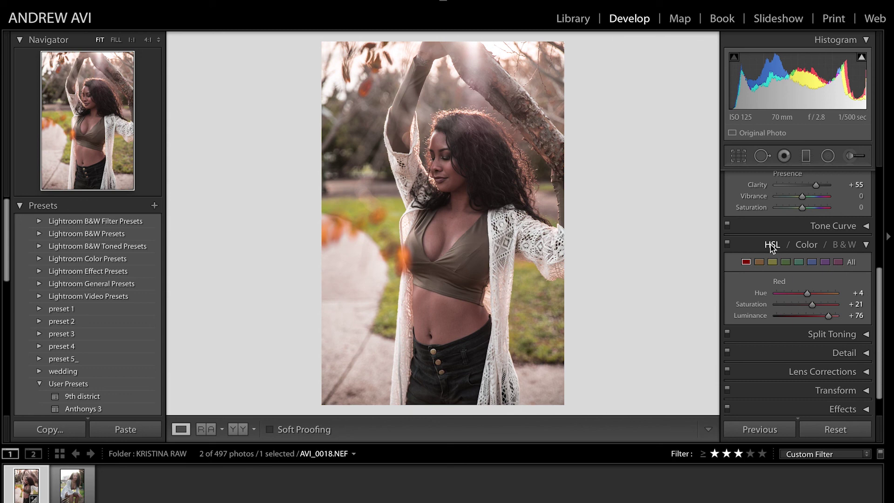
left_click(772, 263)
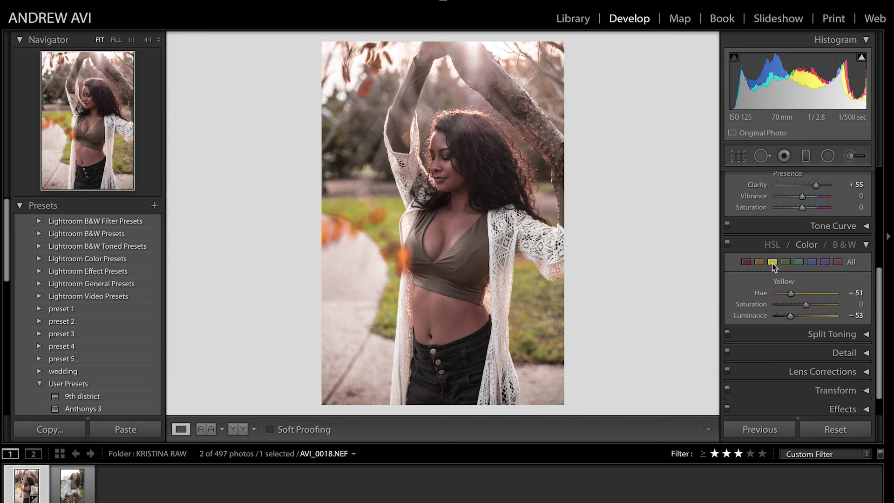
left_click_drag(790, 294, 826, 296)
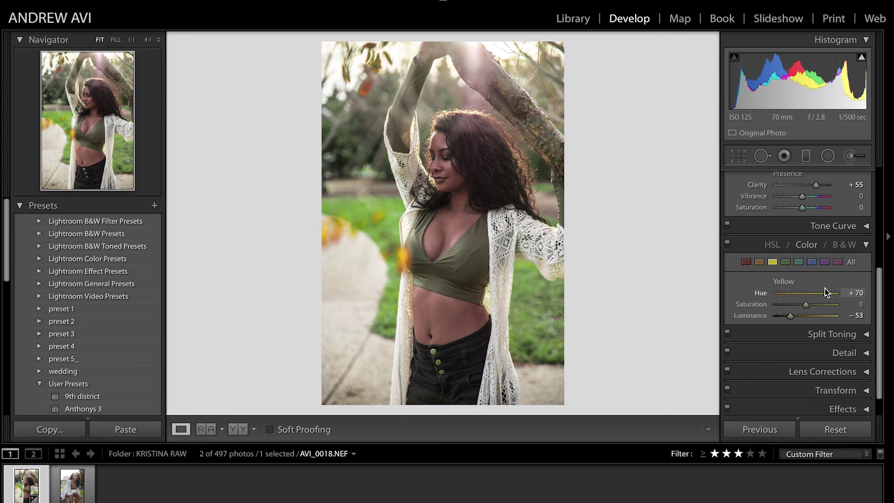
left_click(838, 262)
left_click_drag(806, 295, 824, 315)
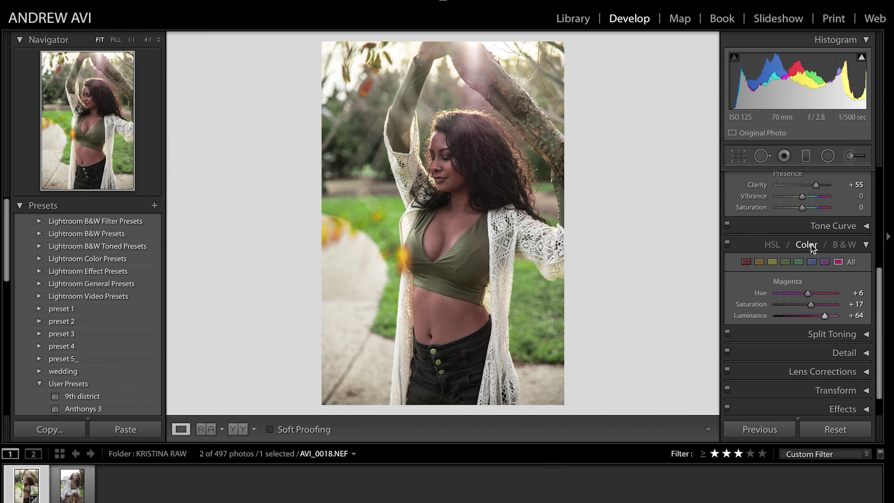
Show all HSL sliders and drag on the skin with the Luminance tool to set Orange -30
left_click(771, 244)
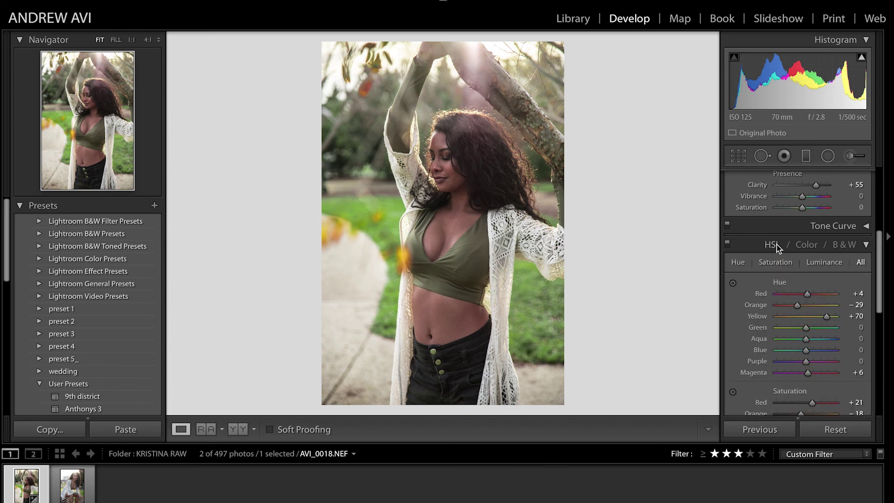
scroll(768, 310, "down", 2)
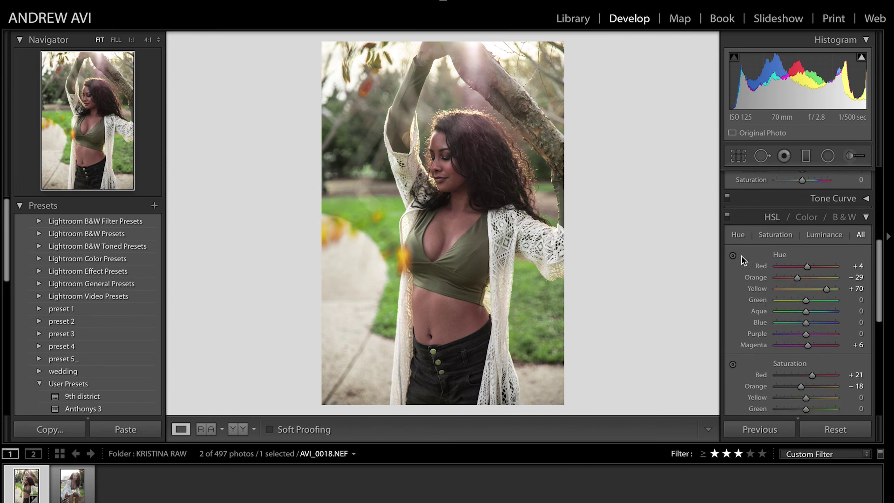
left_click(733, 258)
scroll(735, 255, "down", 3)
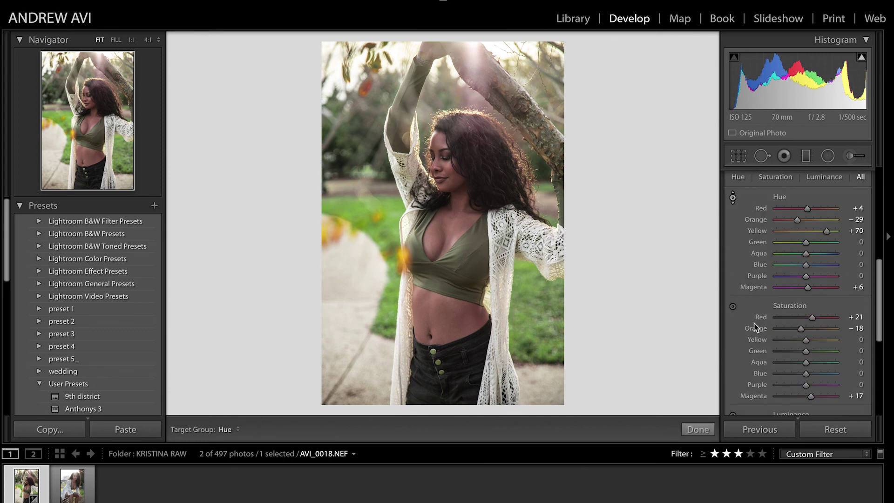
scroll(757, 327, "down", 3)
left_click(734, 361)
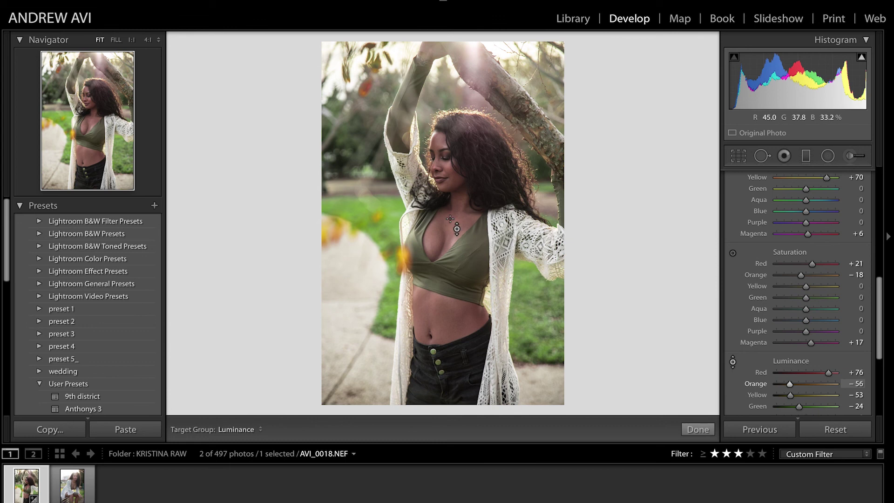
mouse_move(455, 224)
left_mouse_down()
mouse_move(455, 233)
mouse_move(454, 207)
left_mouse_up()
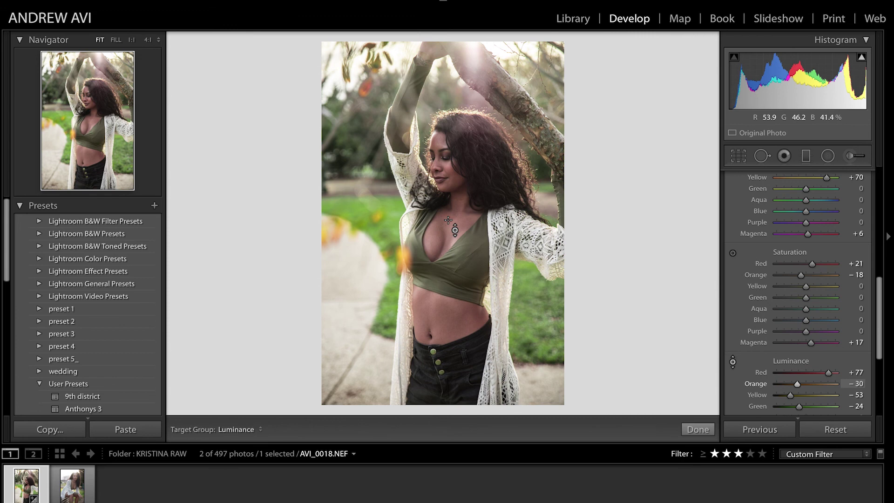
Expand the Tone Curve panel for editing
scroll(771, 267, "up", 5)
scroll(773, 272, "up", 2)
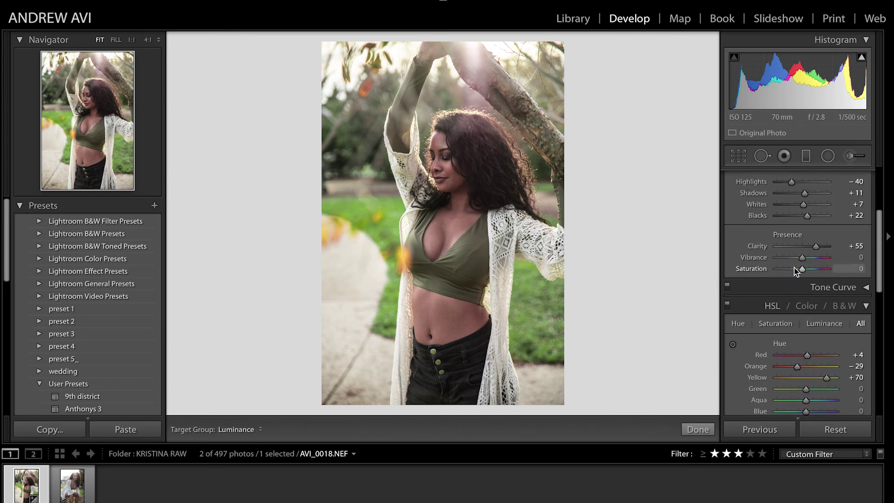
left_click(867, 290)
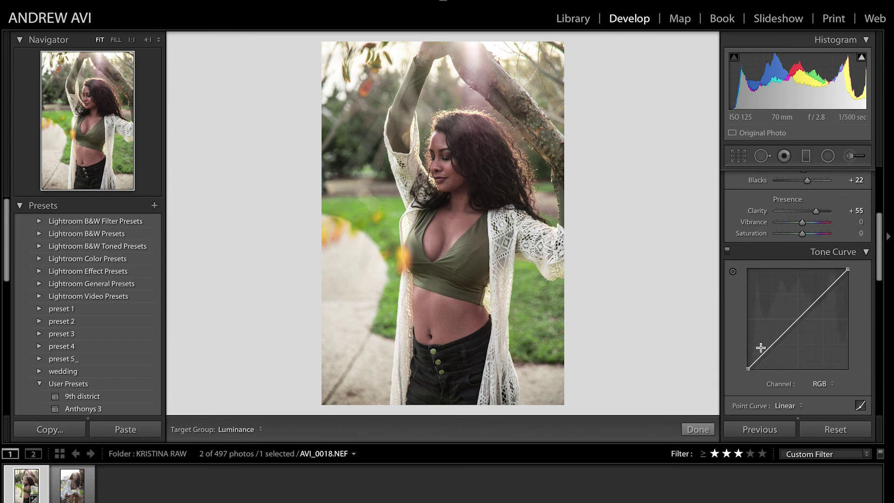